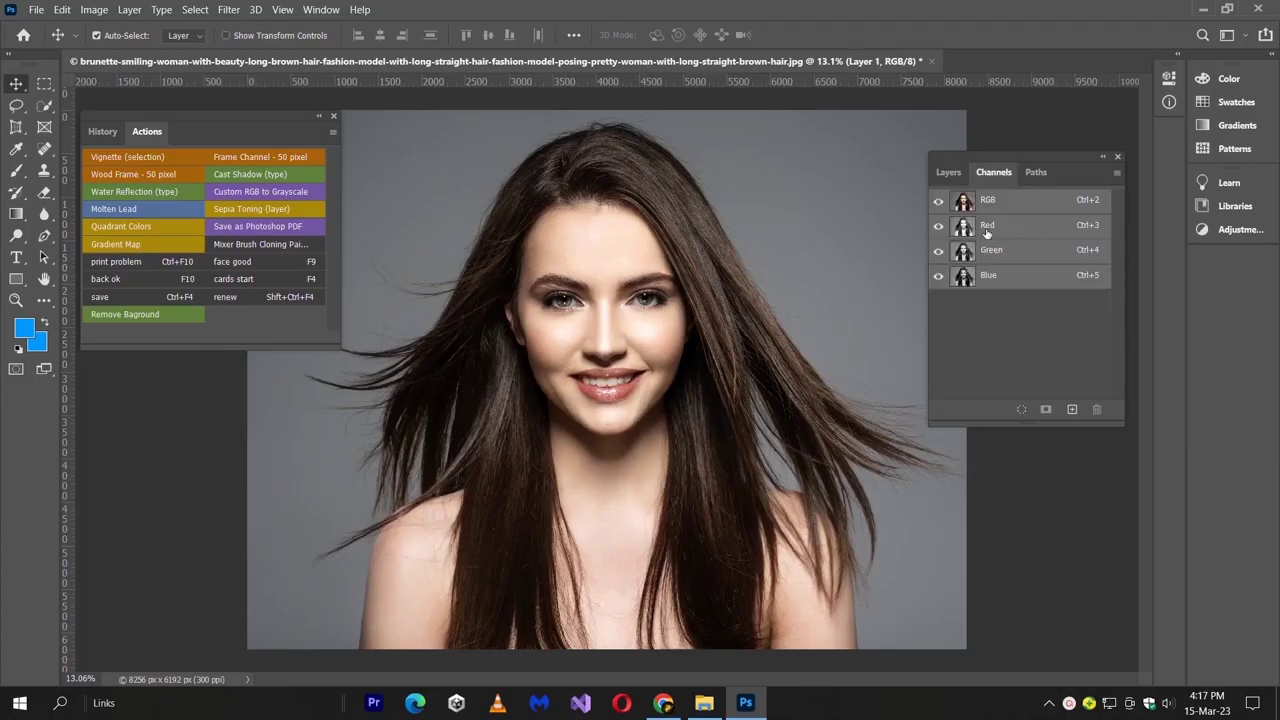
Show the Blue channel on its own, then turn the Green channel back on beside it
click(990, 276)
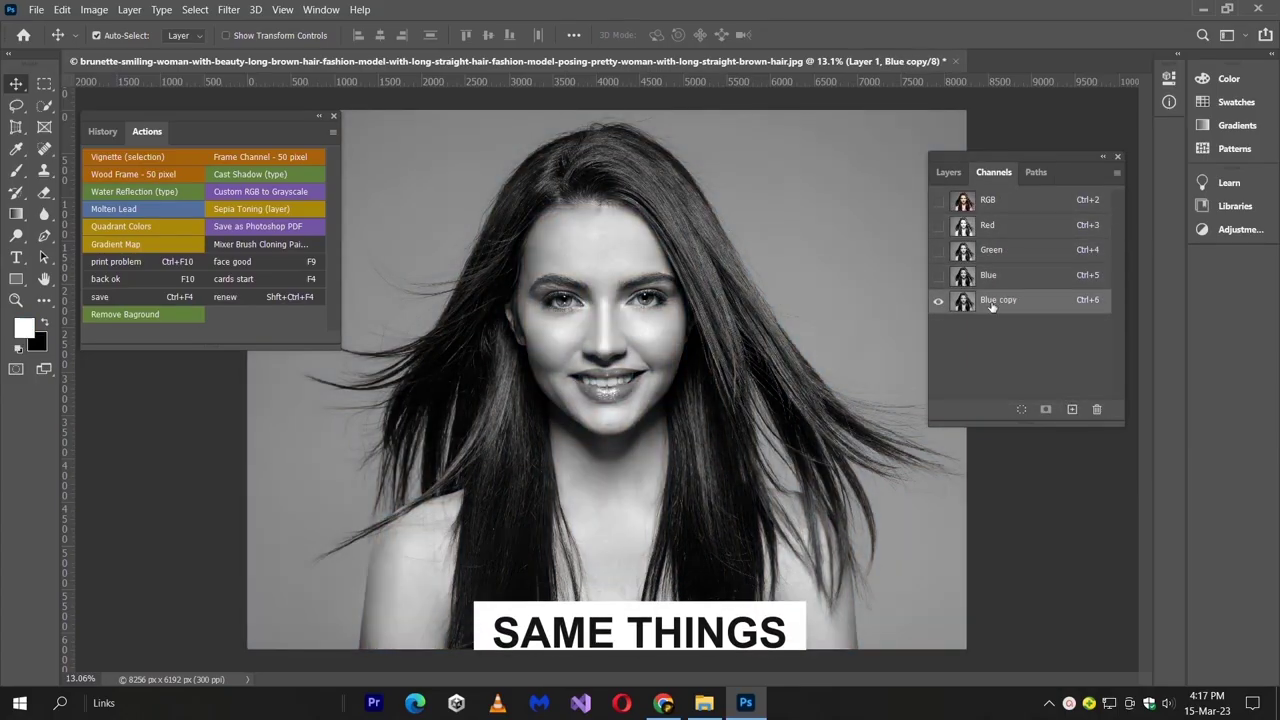
click(939, 250)
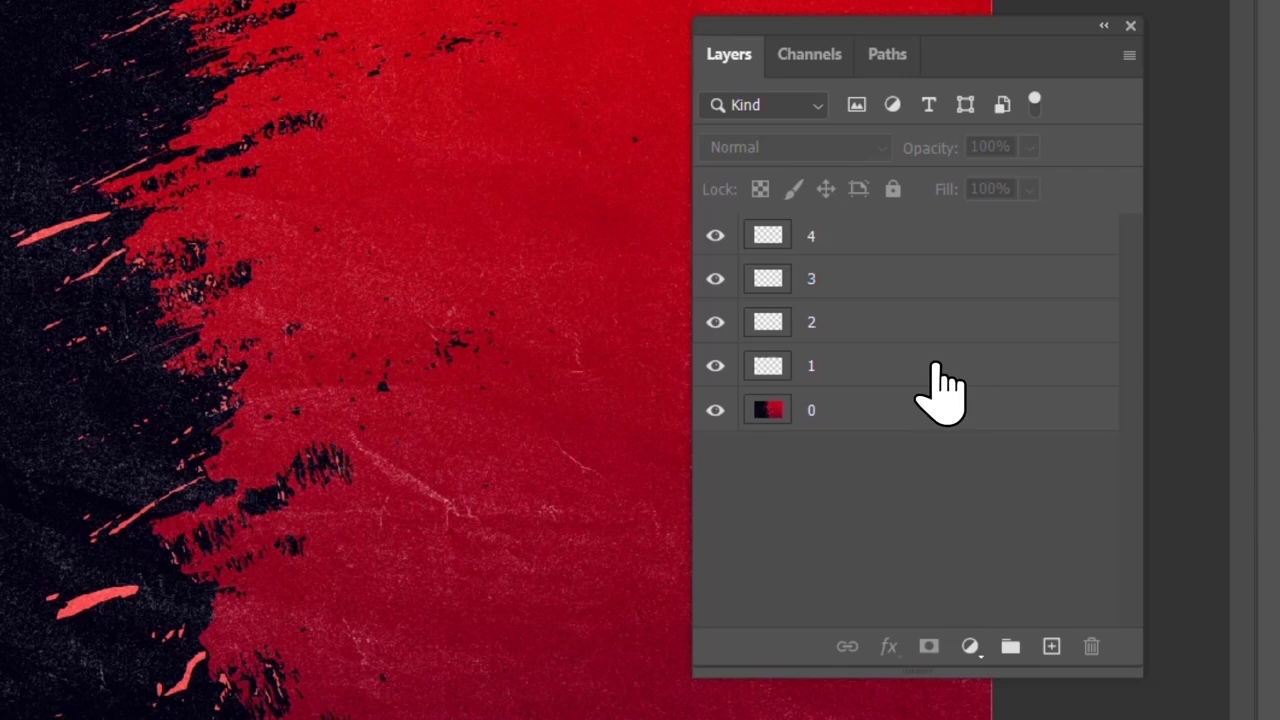
Step the layer selection up and down through the numbered layers to reach layer 4
key(alt+bracketright)
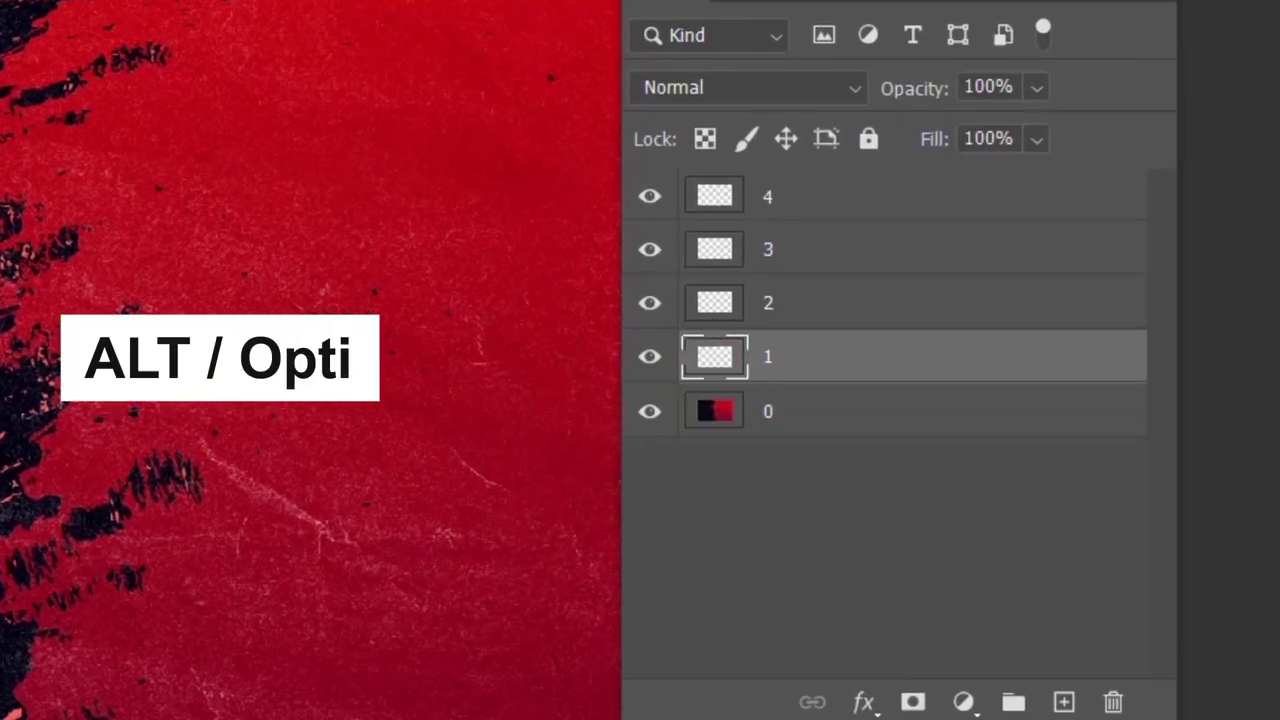
key(alt+bracketright)
key(alt+bracketright)
key(alt+bracketleft)
key(alt+bracketleft)
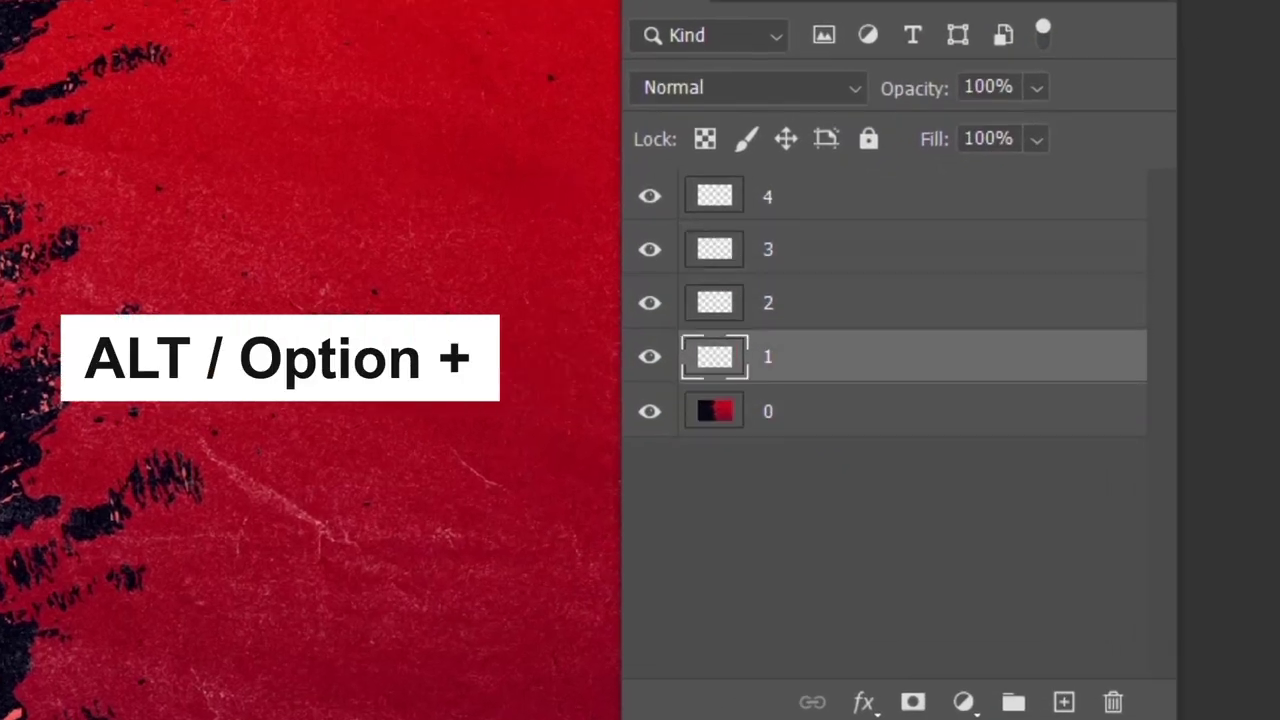
key(alt+bracketright)
key(alt+bracketright)
key(alt+bracketright)
Move layer 4 down, up and down again so it sits between layers 2 and 1
key(ctrl+bracketleft)
key(ctrl+bracketleft)
key(ctrl+bracketleft)
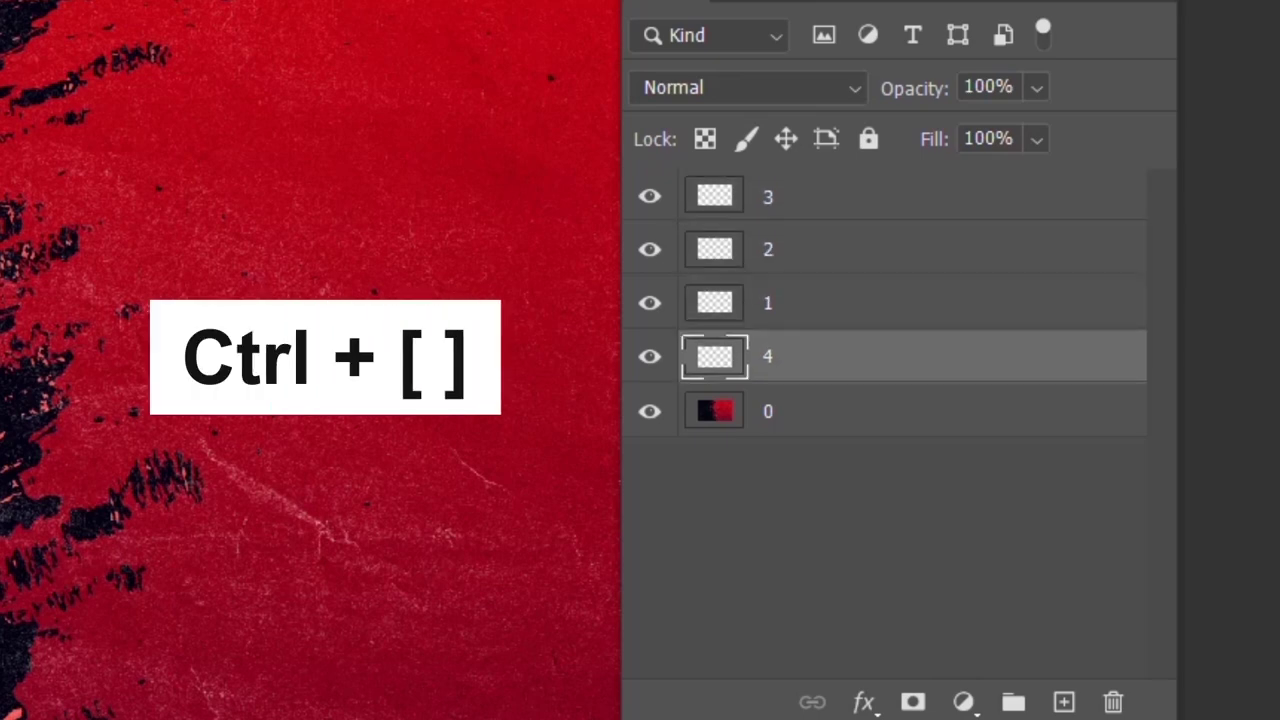
key(ctrl+bracketright)
key(ctrl+bracketright)
key(ctrl+bracketright)
key(ctrl+bracketleft)
key(ctrl+bracketleft)
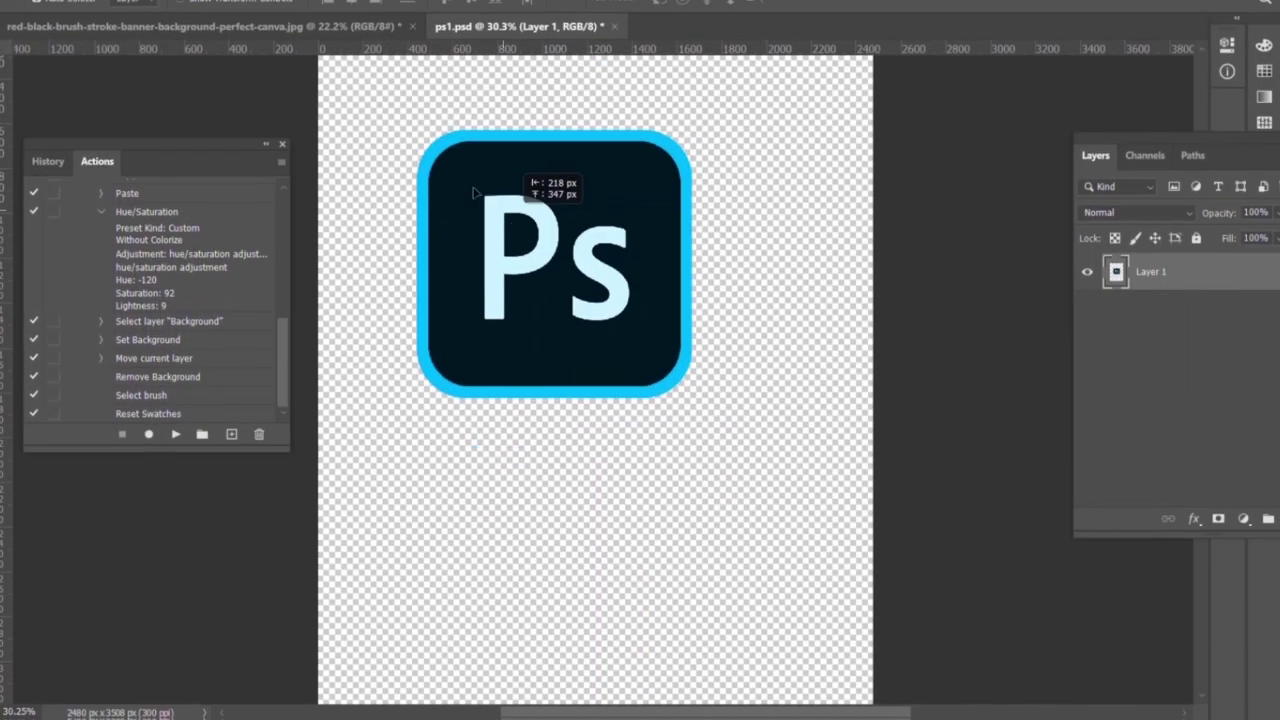
click(255, 30)
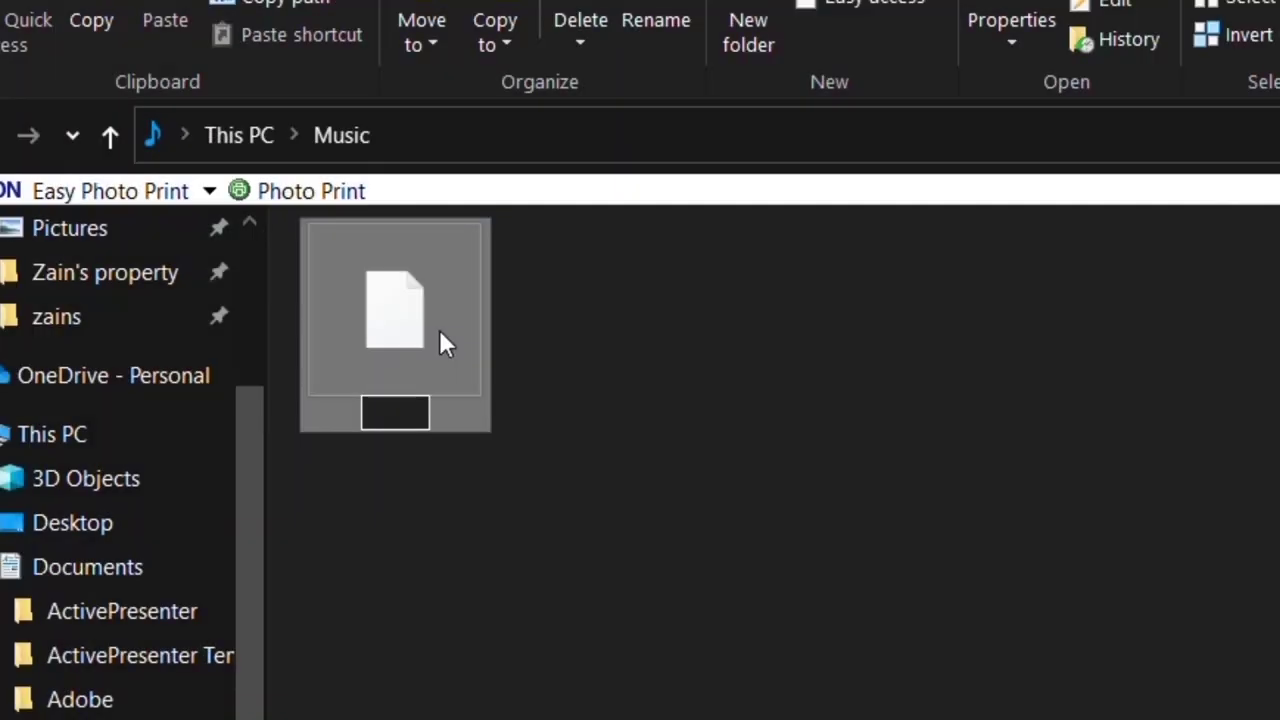
text(new 1)
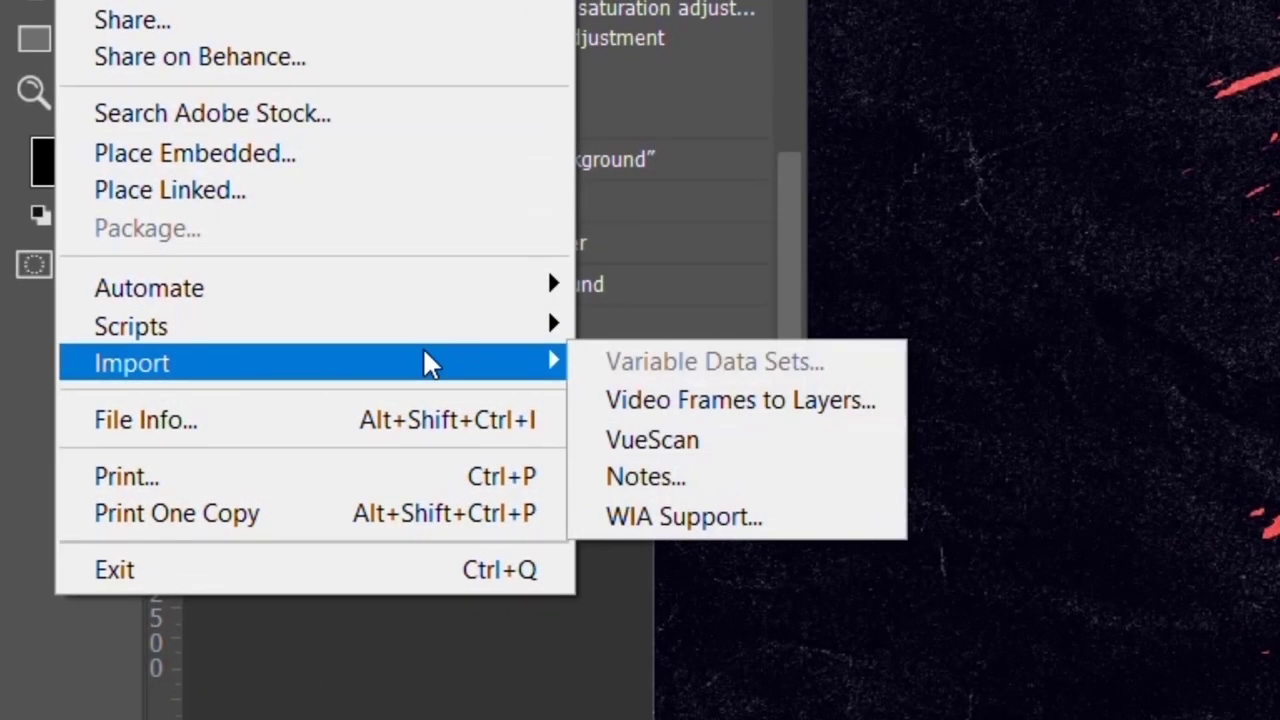
mouse_move(477, 249)
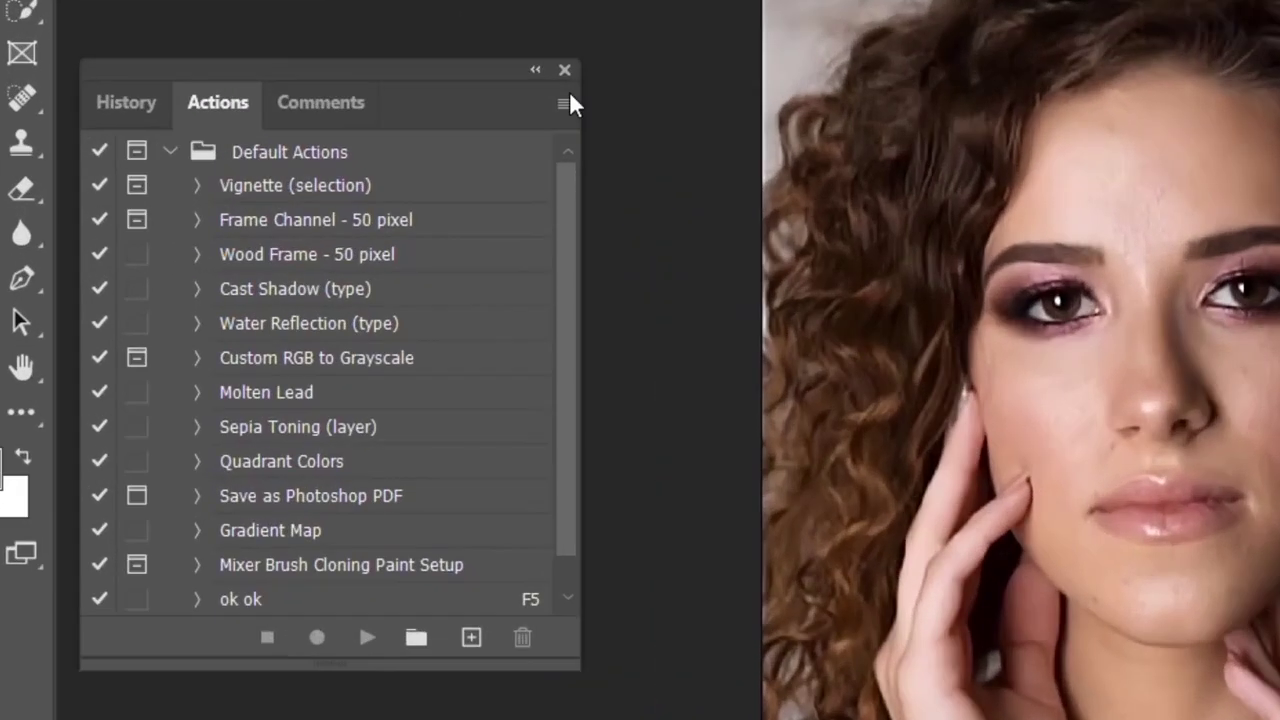
Record a new action 'Example 1' on Ctrl+F9, starting by duplicating the portrait to Layer 1
click(306, 150)
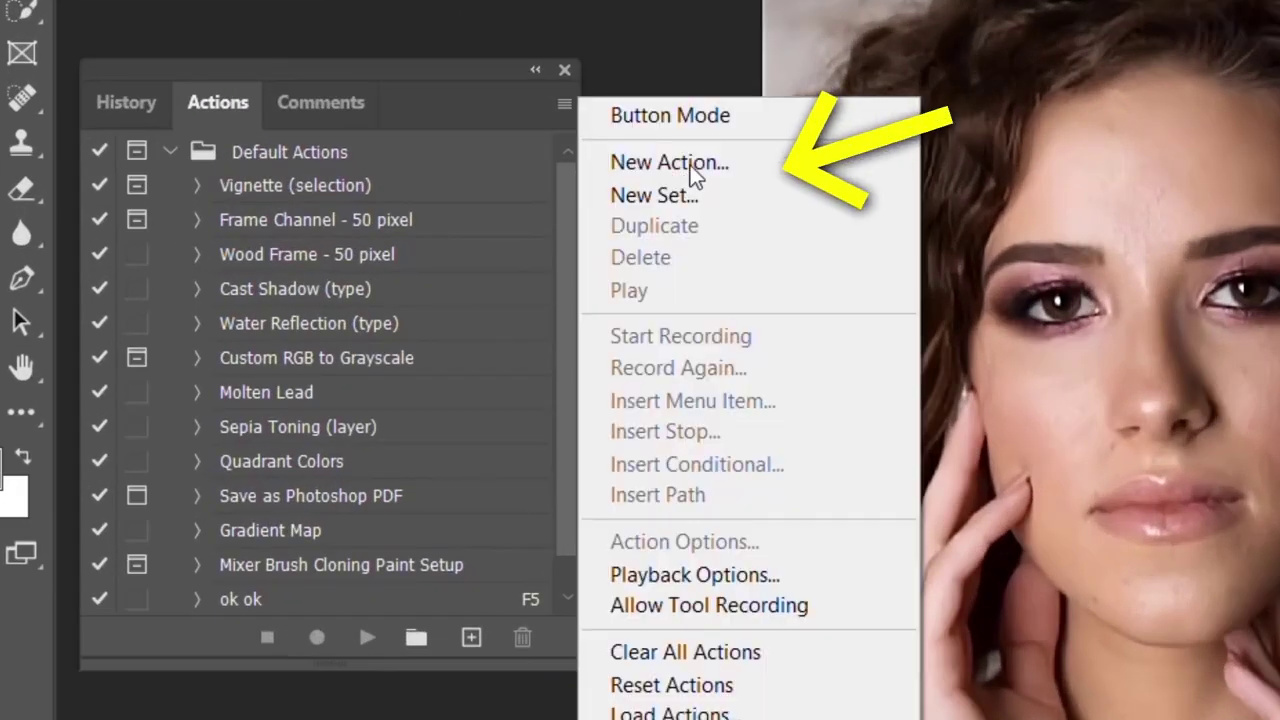
click(690, 163)
text(Example 1)
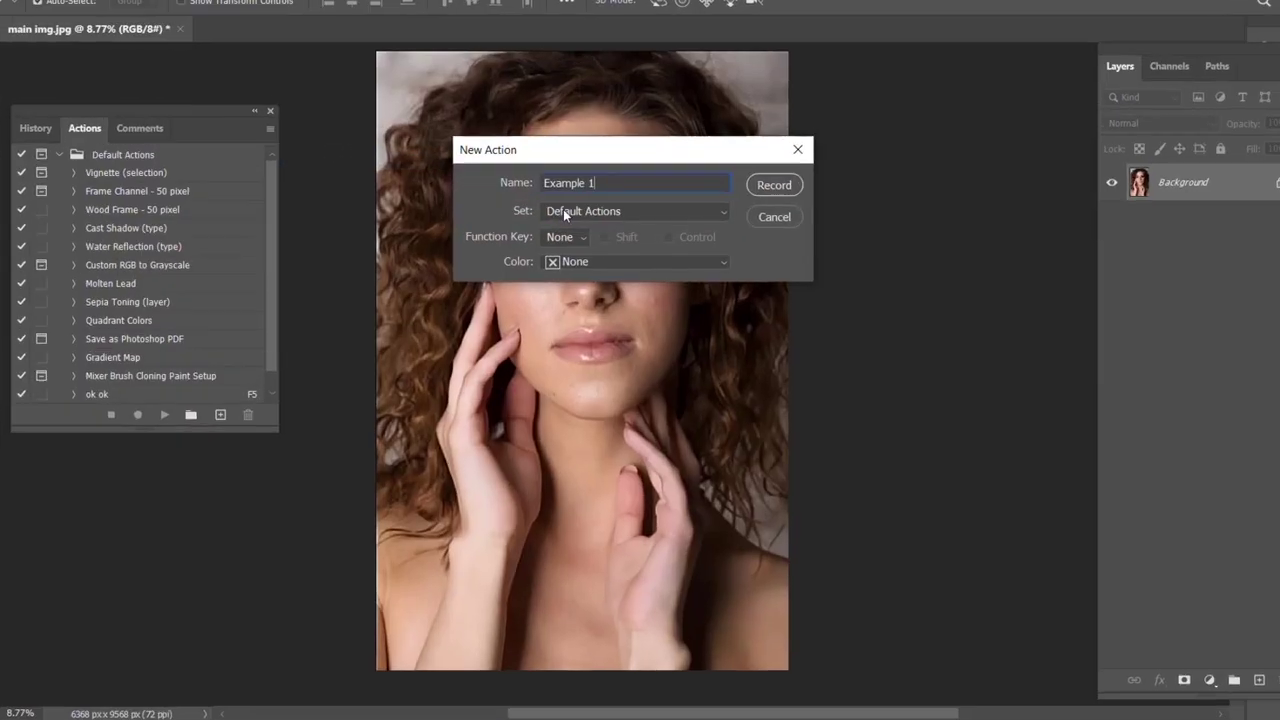
click(566, 237)
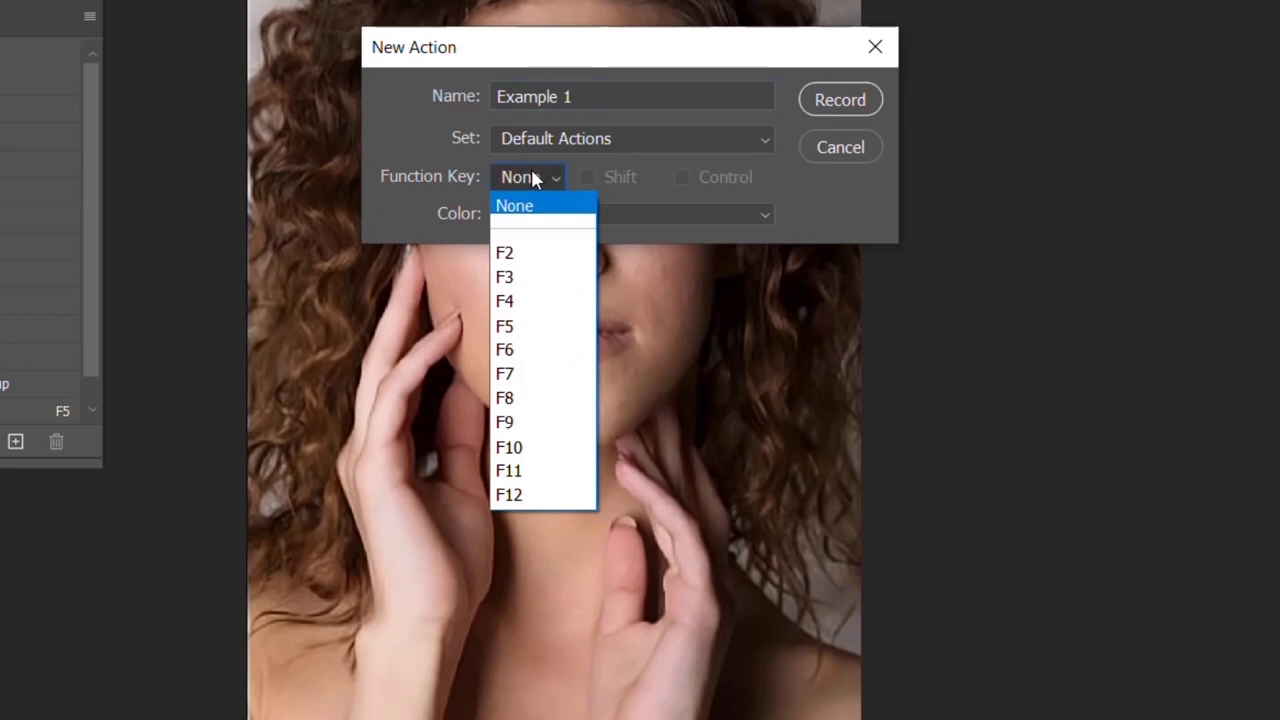
click(549, 424)
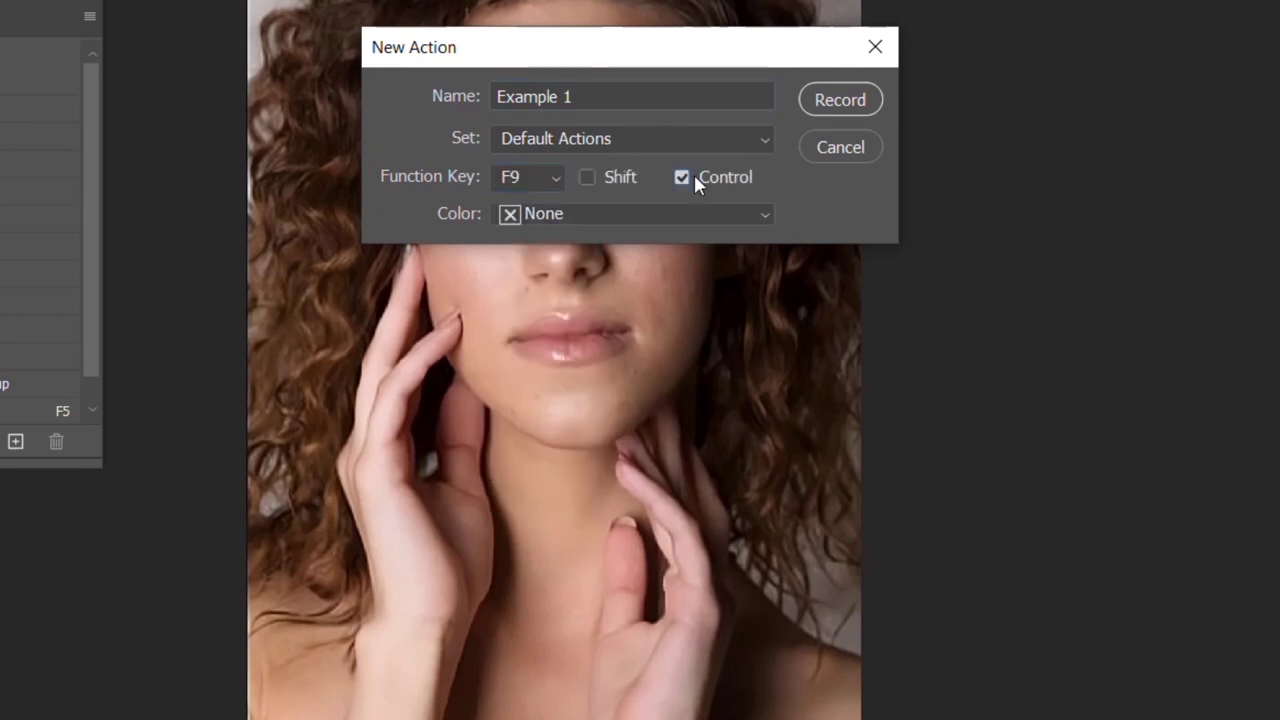
click(848, 102)
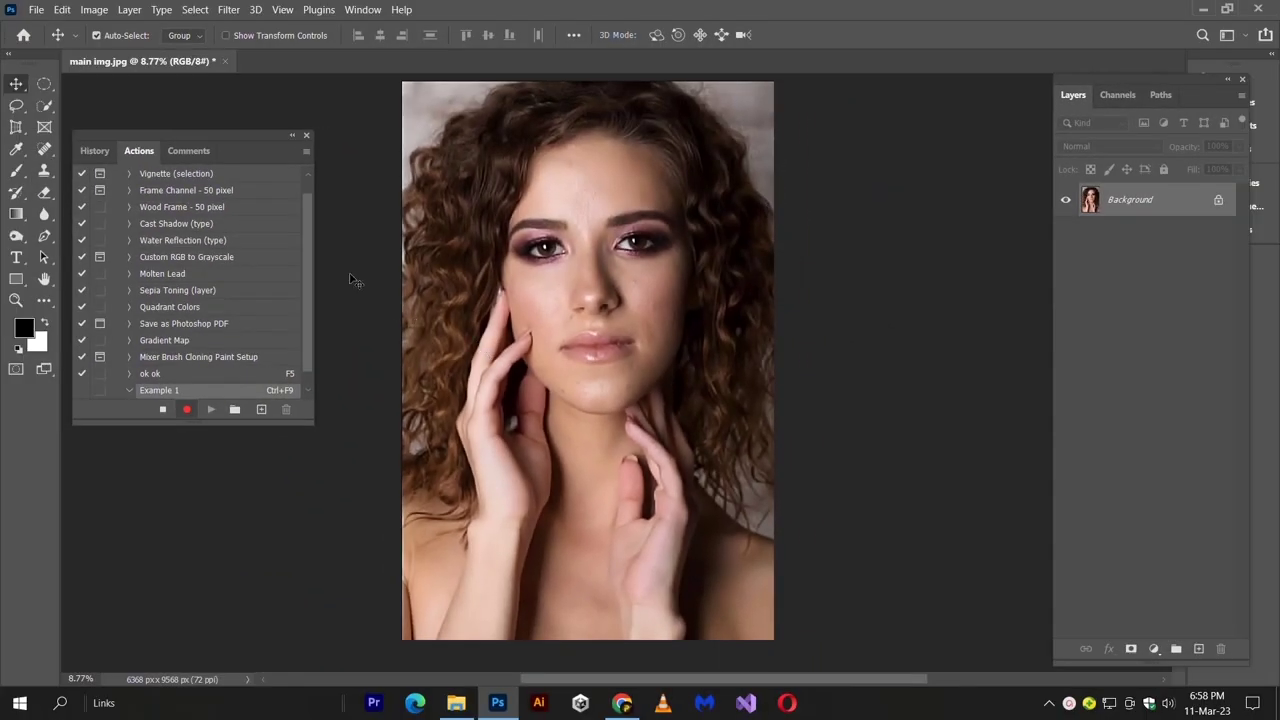
key(ctrl+j)
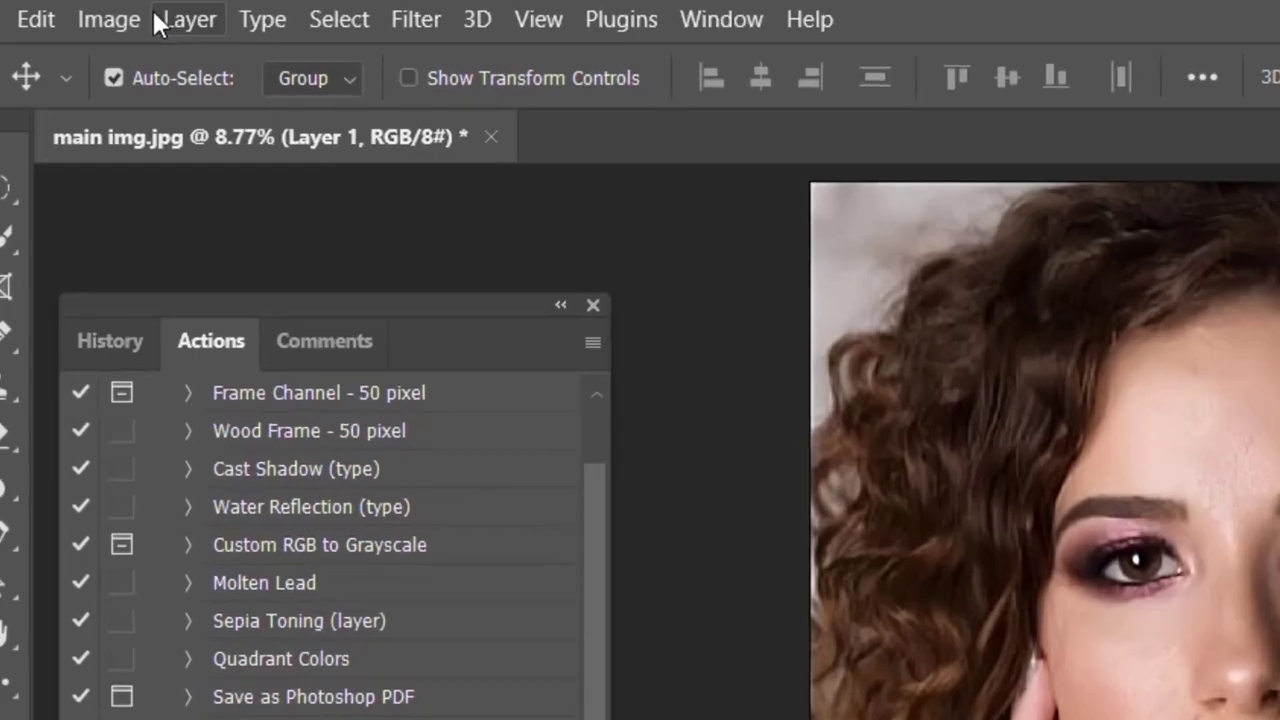
Resize the image to 6000 px wide
click(103, 9)
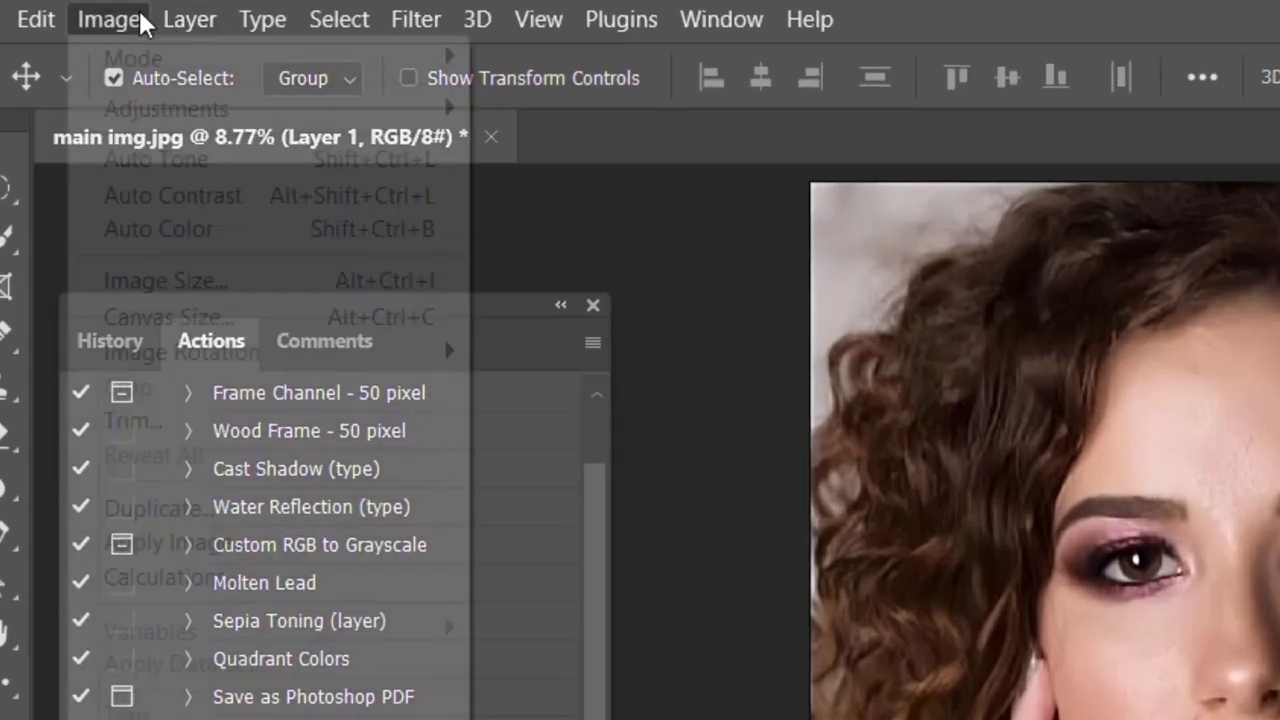
click(180, 283)
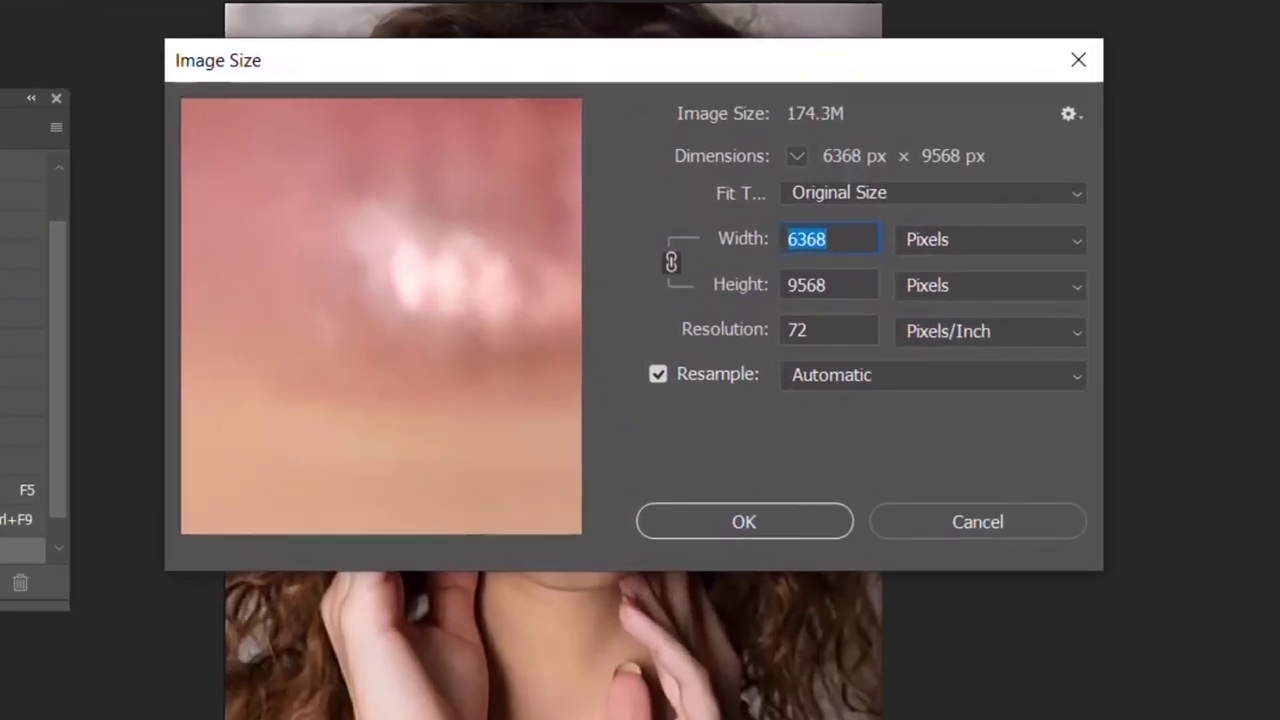
text(6000)
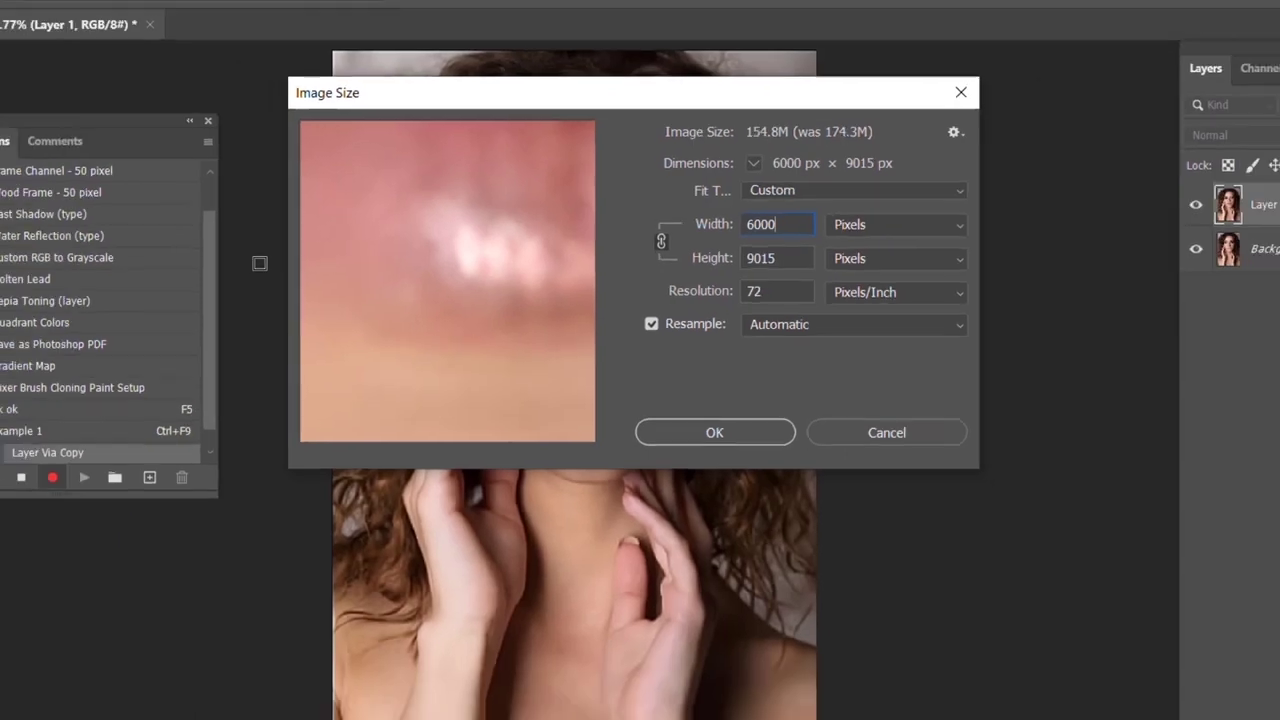
key(Return)
Duplicate Layer 1, desaturate the copy, apply an 11-pixel High Pass, and blend it as Overlay
key(ctrl+j)
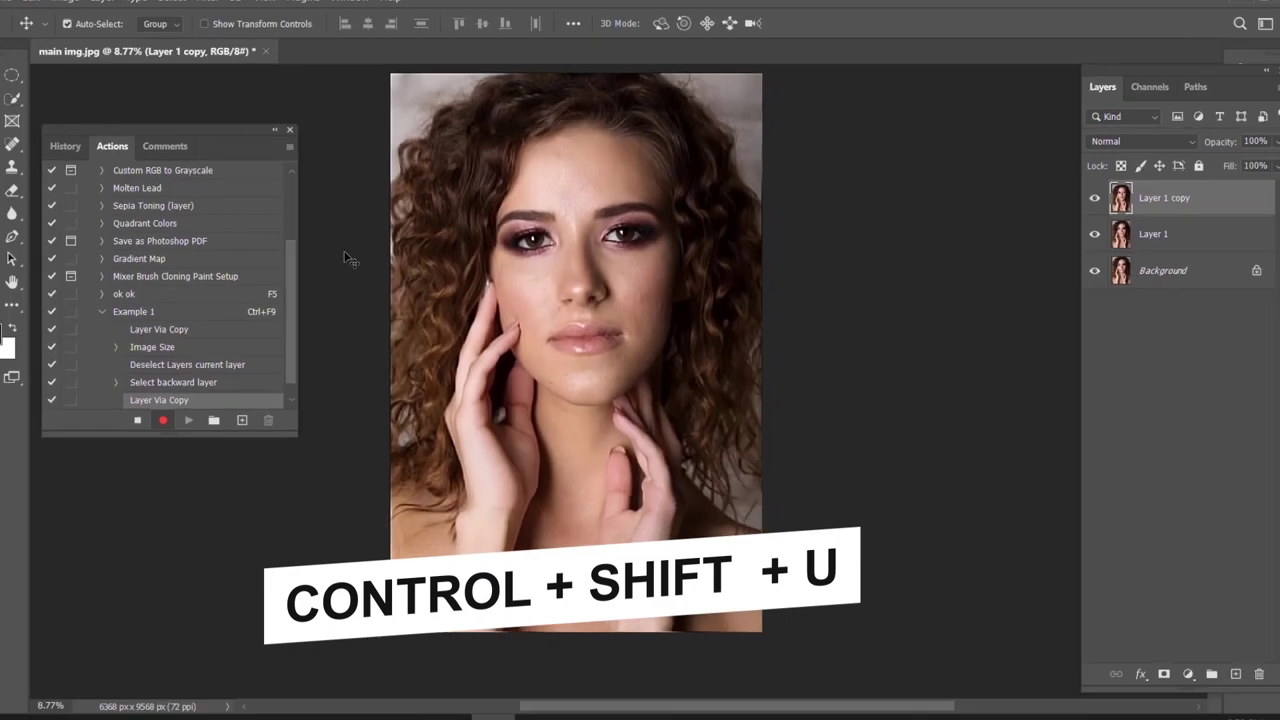
key(ctrl+shift+u)
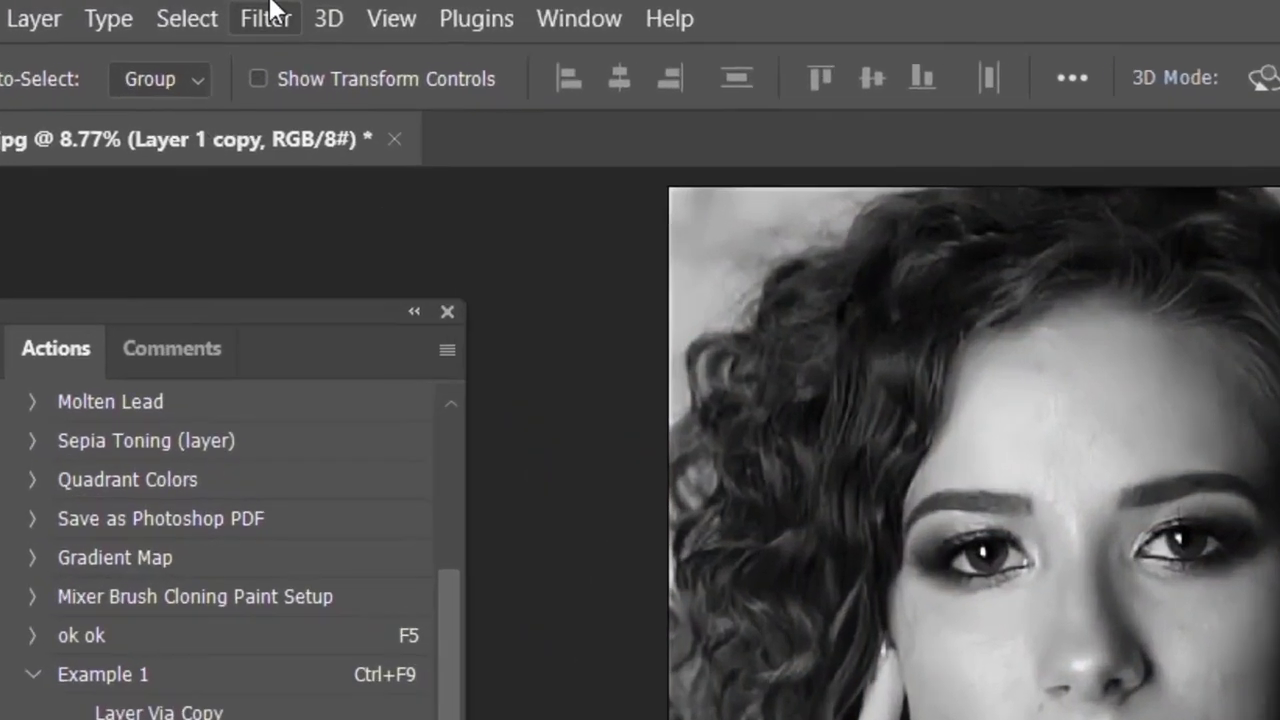
click(228, 9)
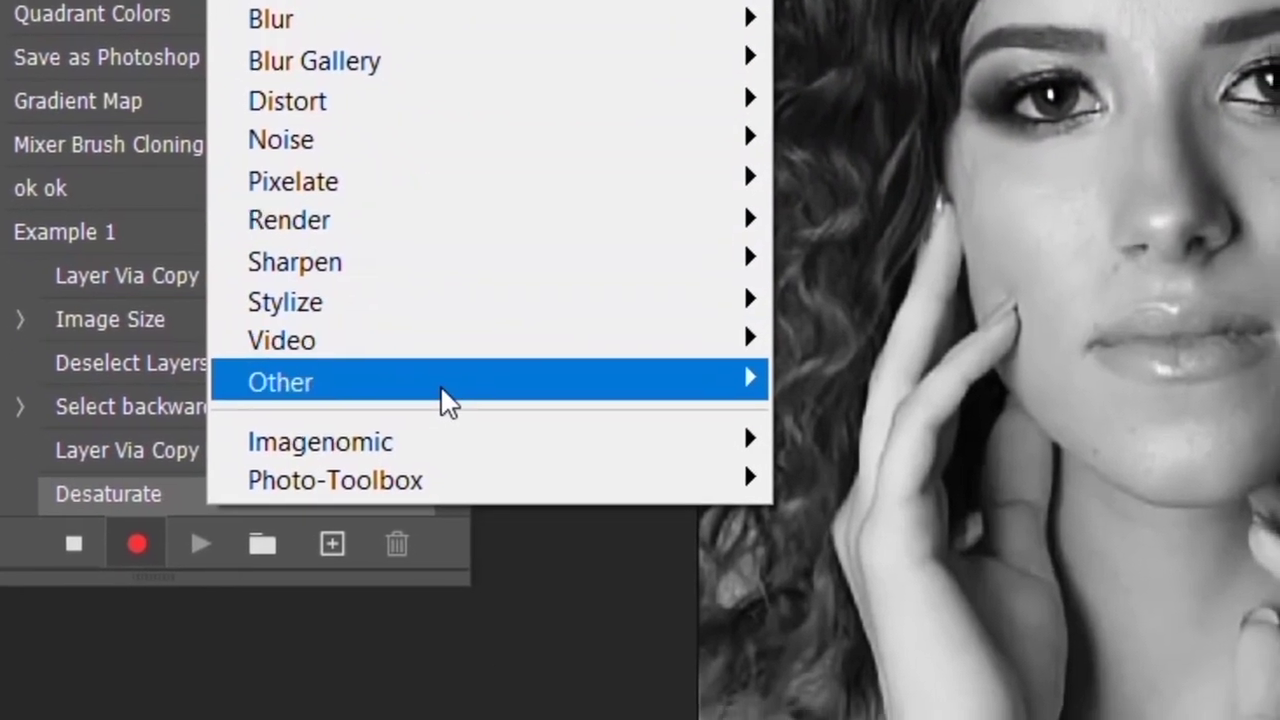
mouse_move(529, 366)
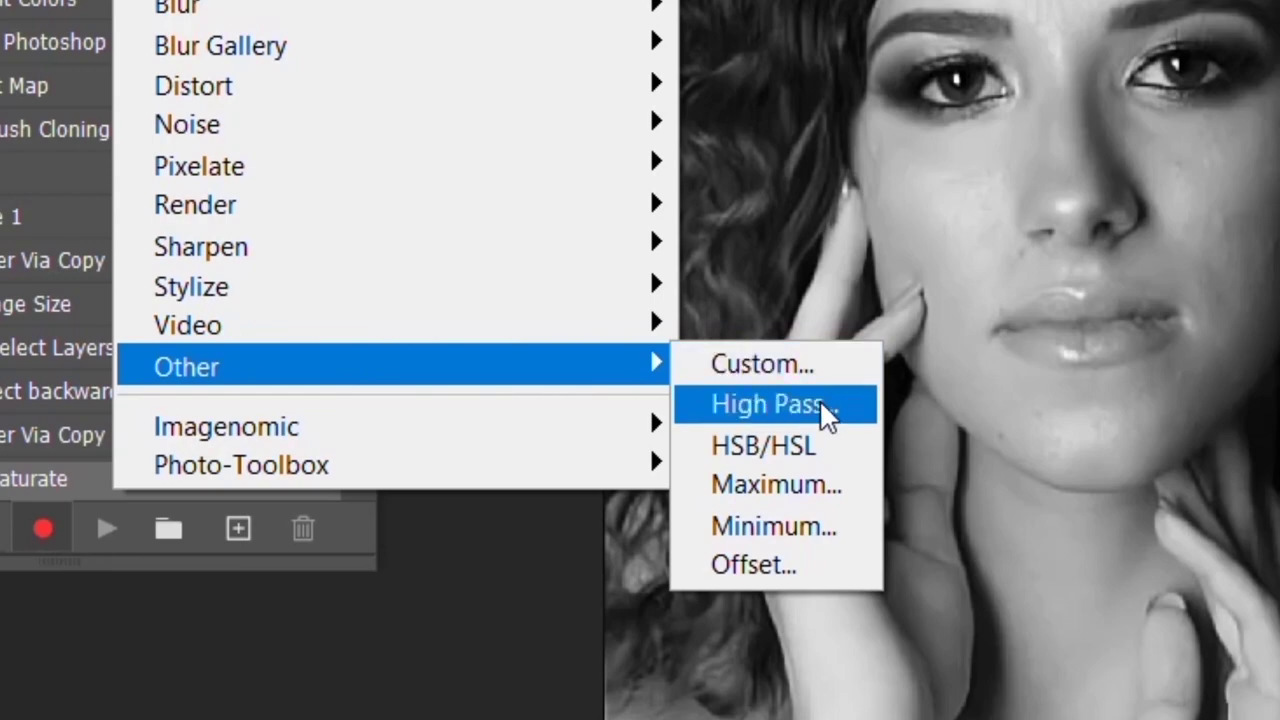
click(826, 405)
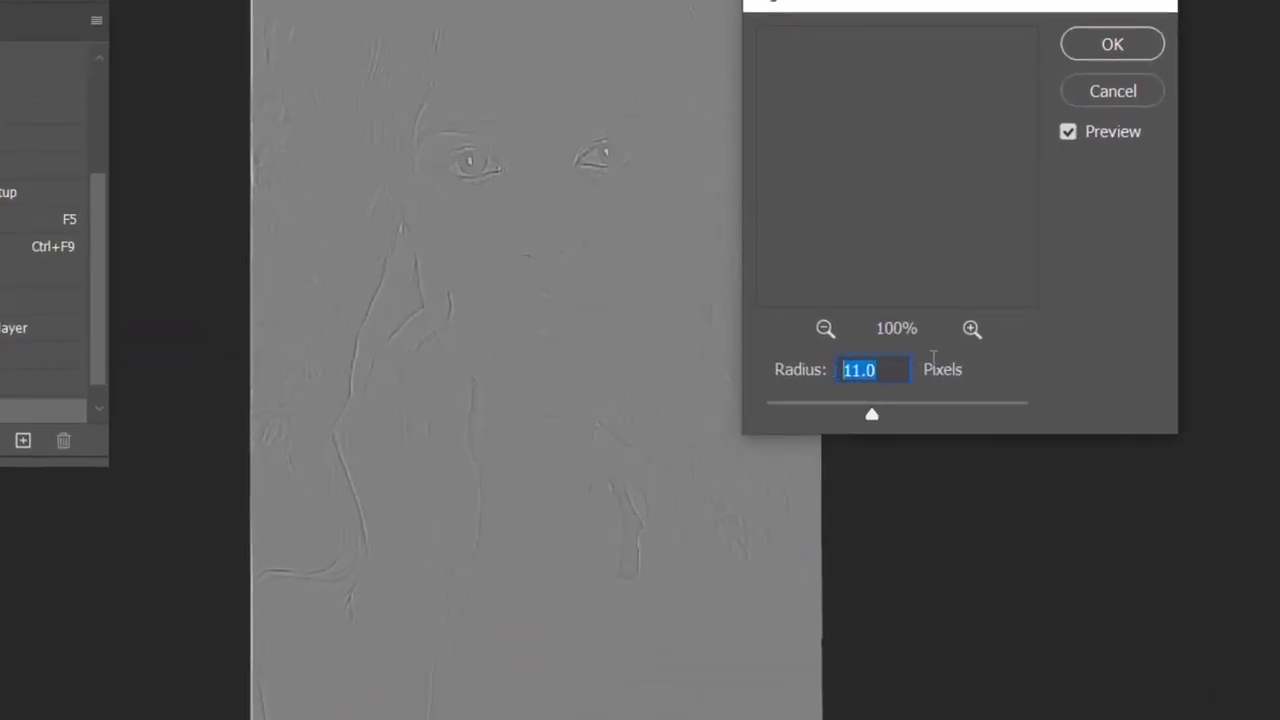
click(1133, 58)
click(1087, 134)
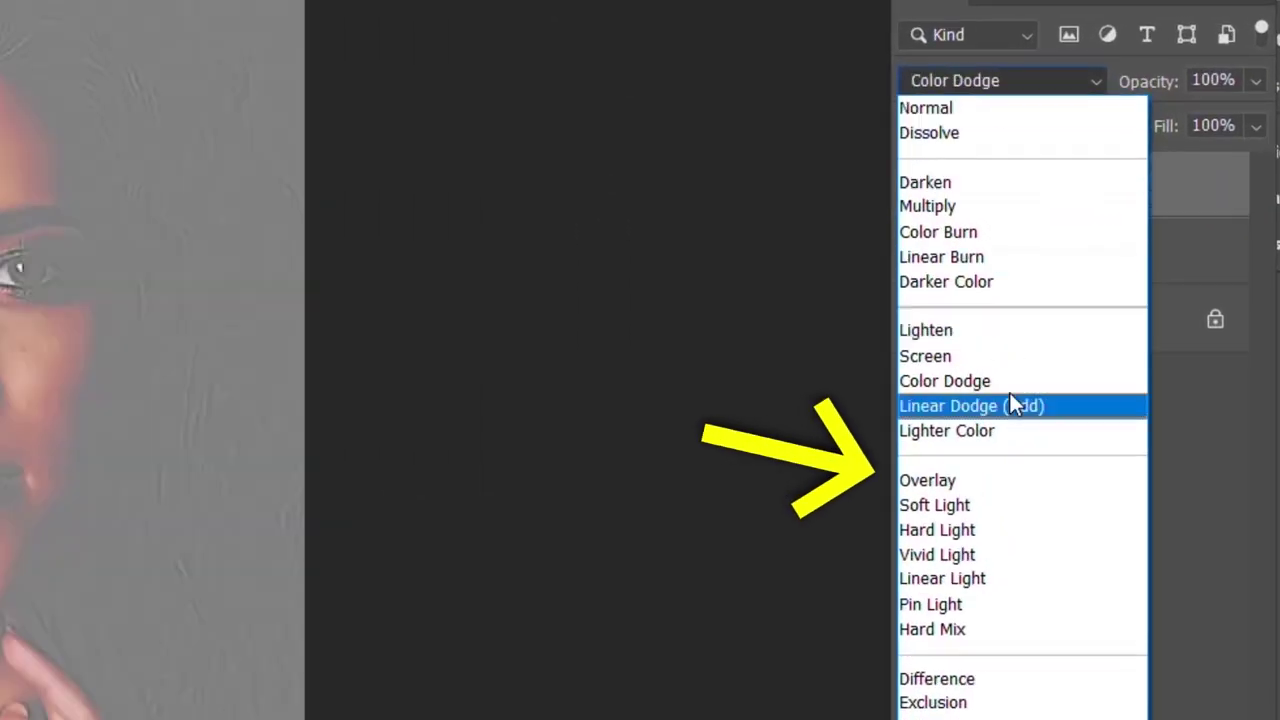
click(1027, 484)
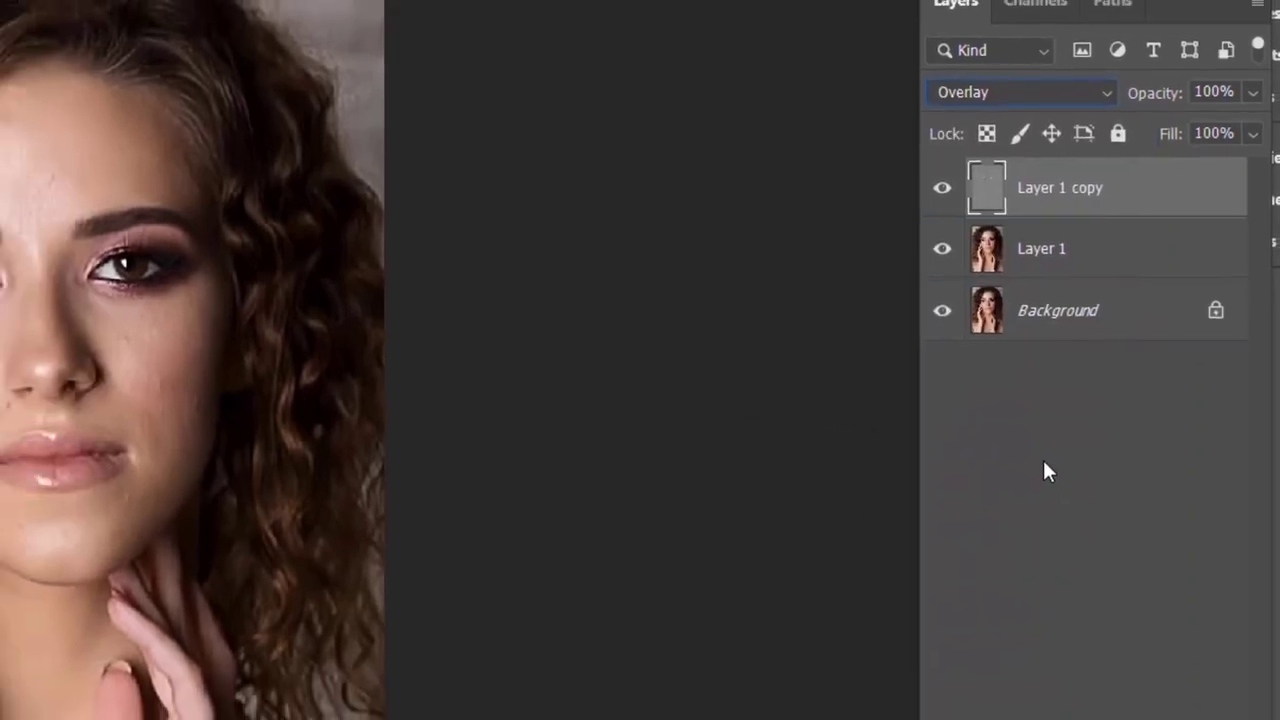
Merge the sharpening layers, apply SkinFiner with the Default preset, and fade it to 80% opacity
key(ctrl+e)
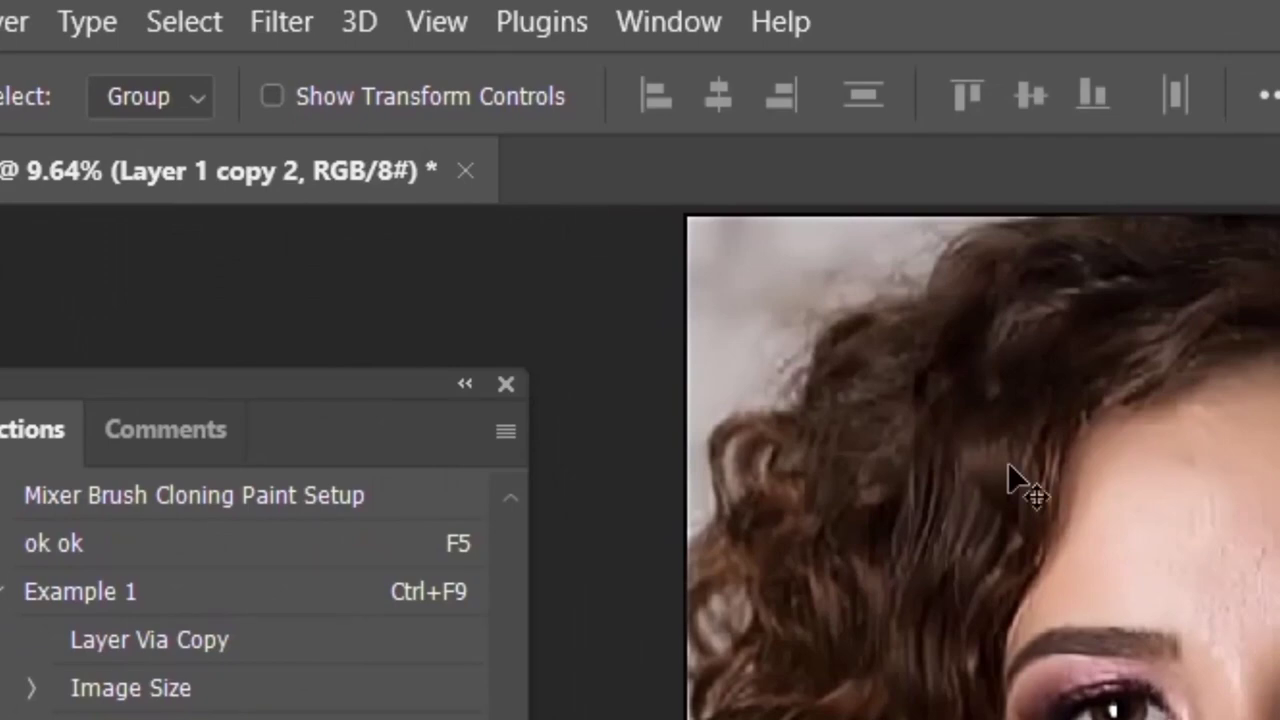
click(295, 22)
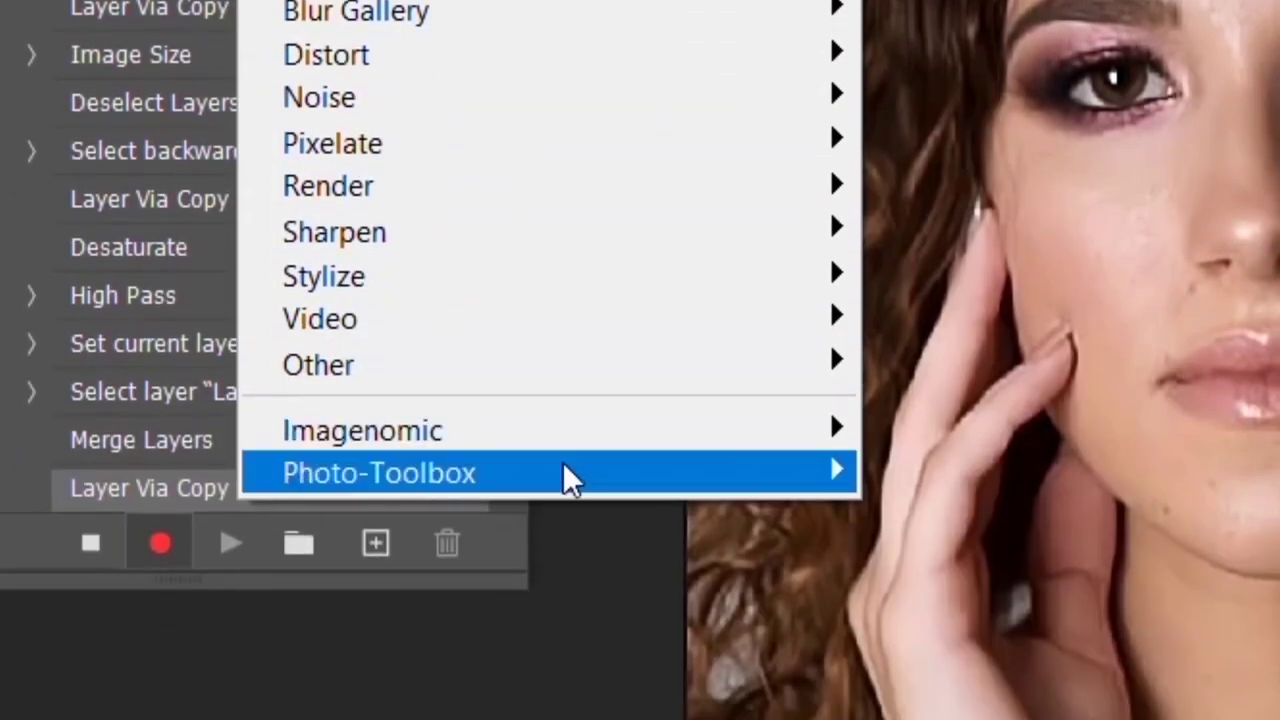
mouse_move(829, 468)
click(929, 474)
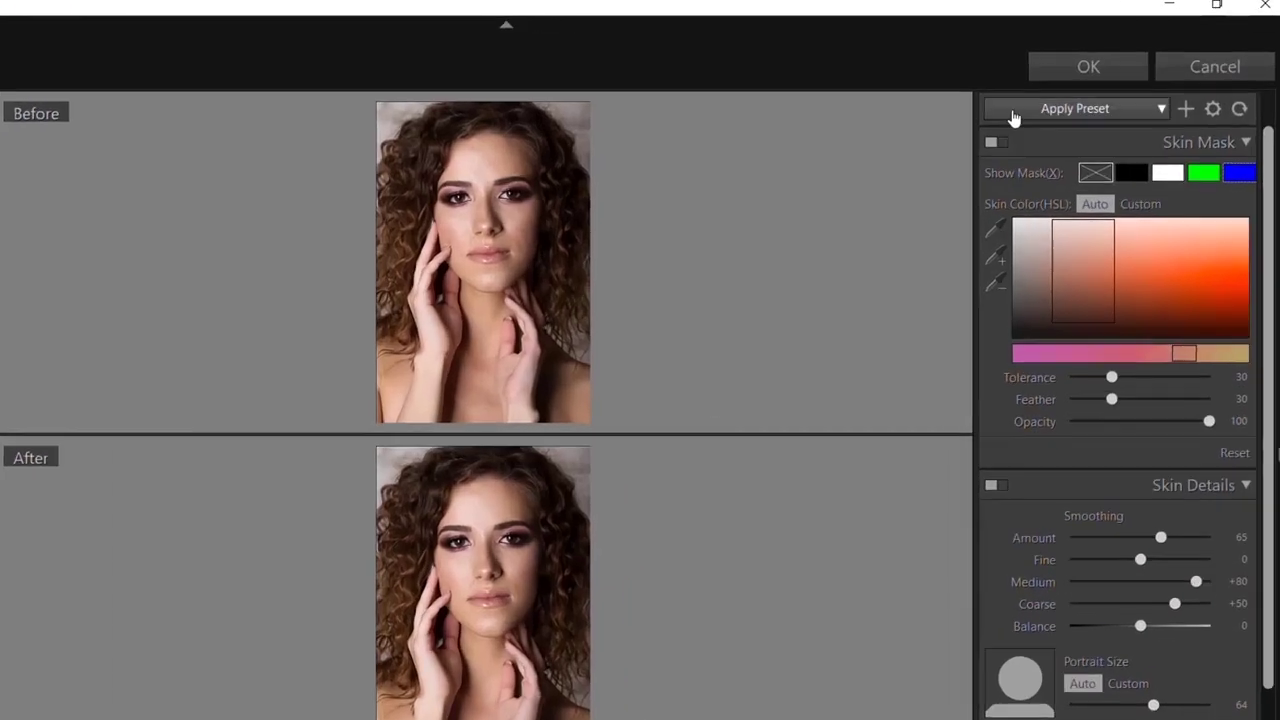
click(922, 172)
click(946, 197)
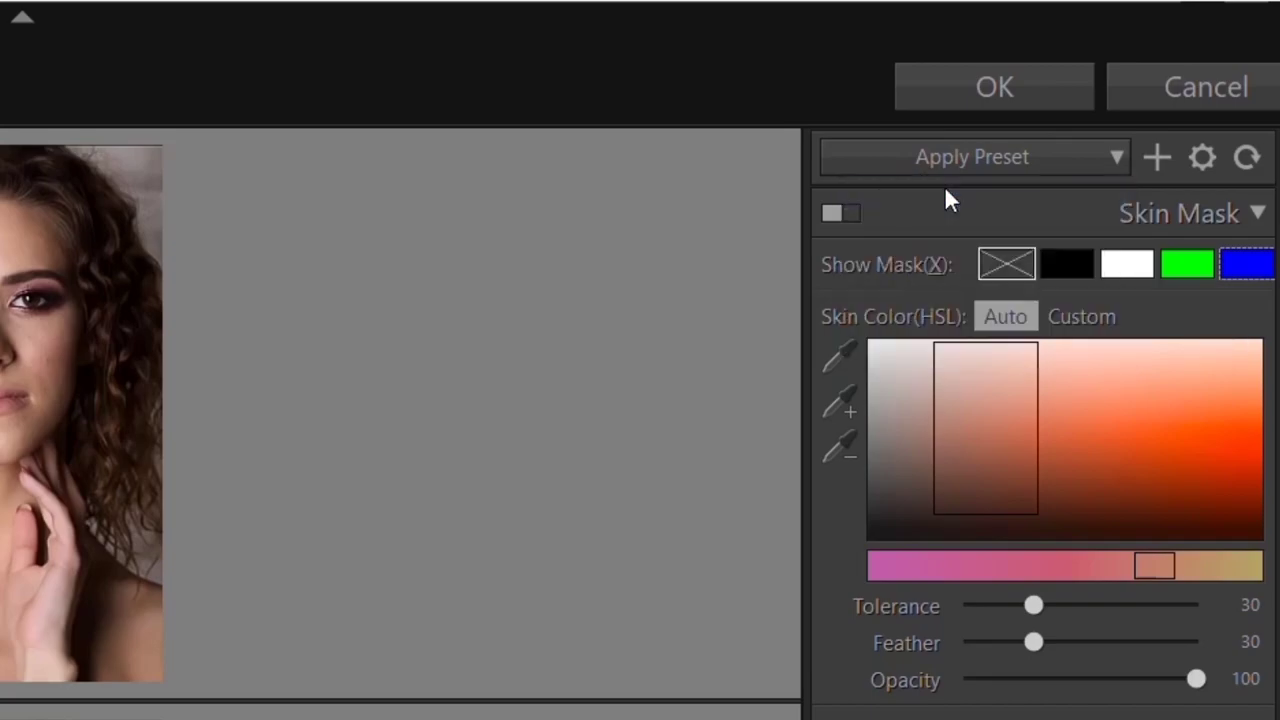
click(963, 94)
key(ctrl+shift+f)
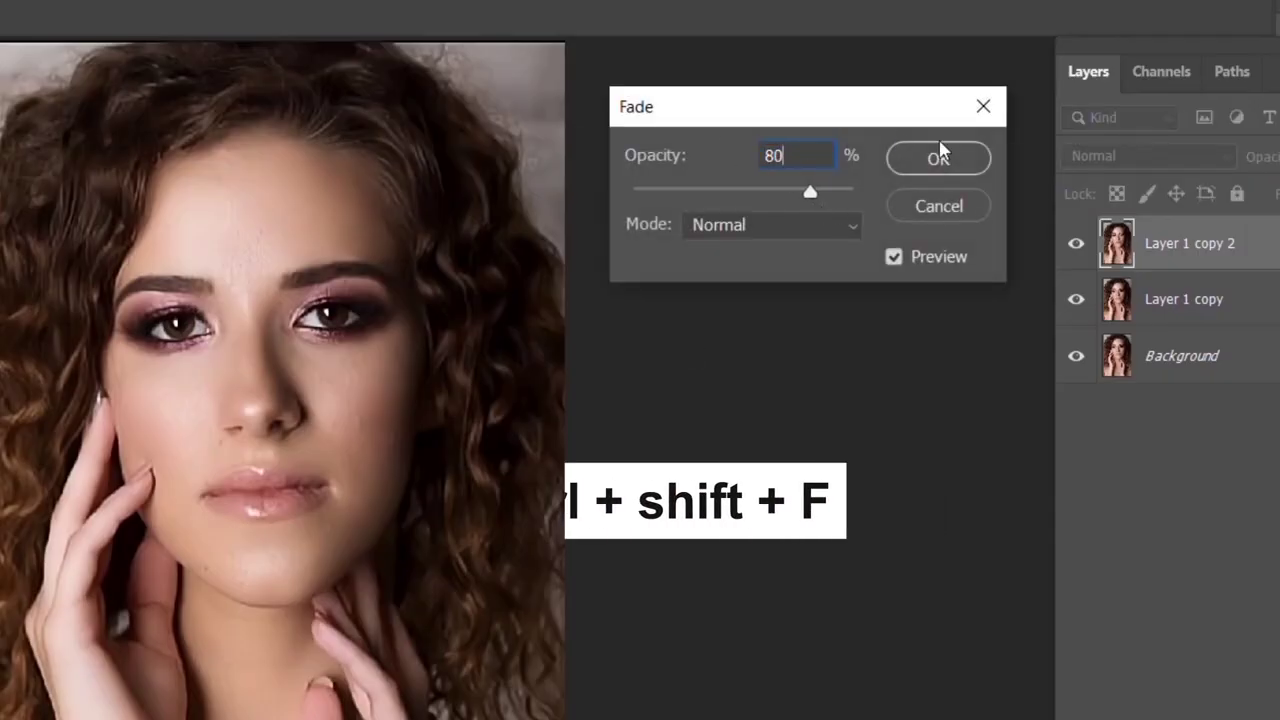
click(938, 157)
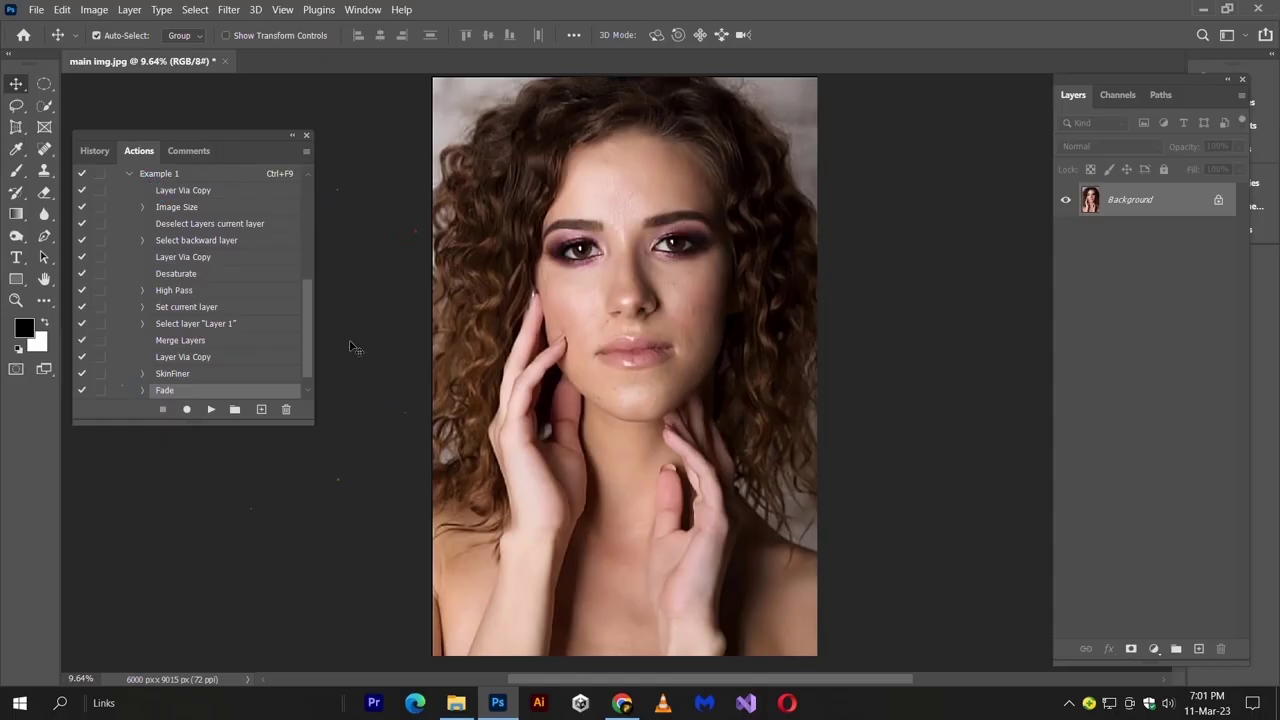
Replay Example 1 with Ctrl+F9 and edit the fade opacity value to 8
key(ctrl+F9)
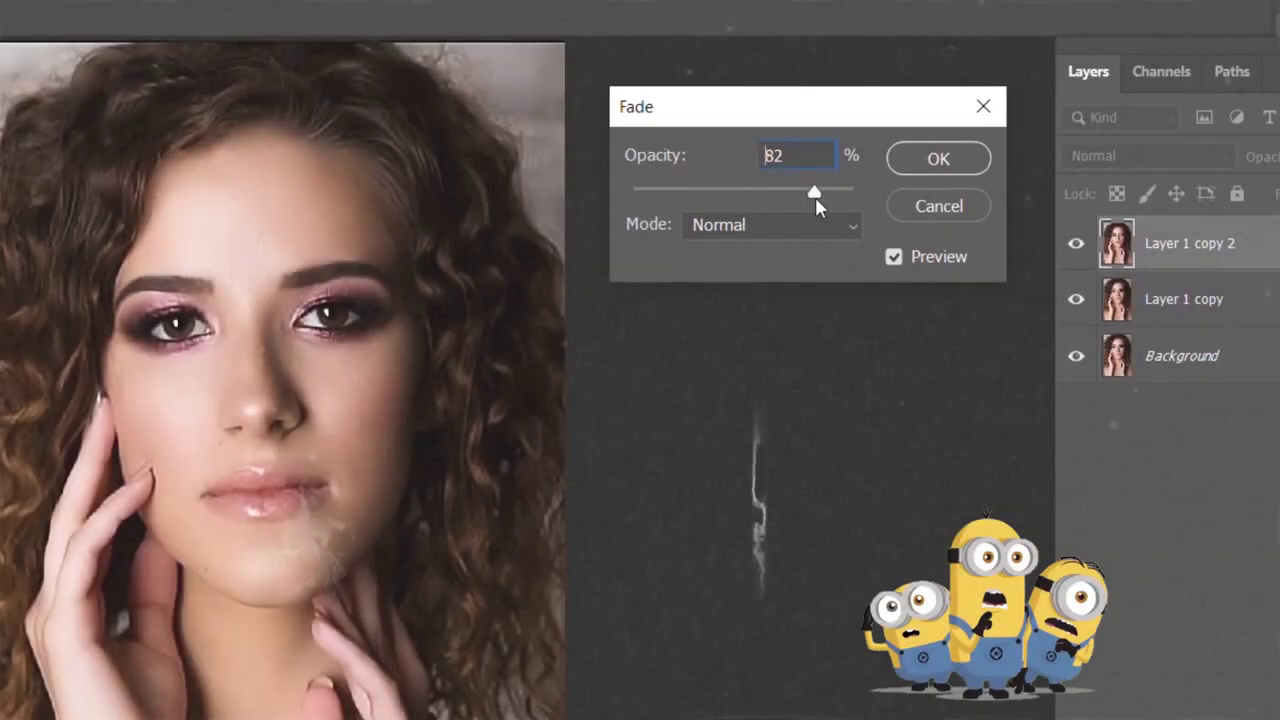
double_click(797, 155)
text(8)
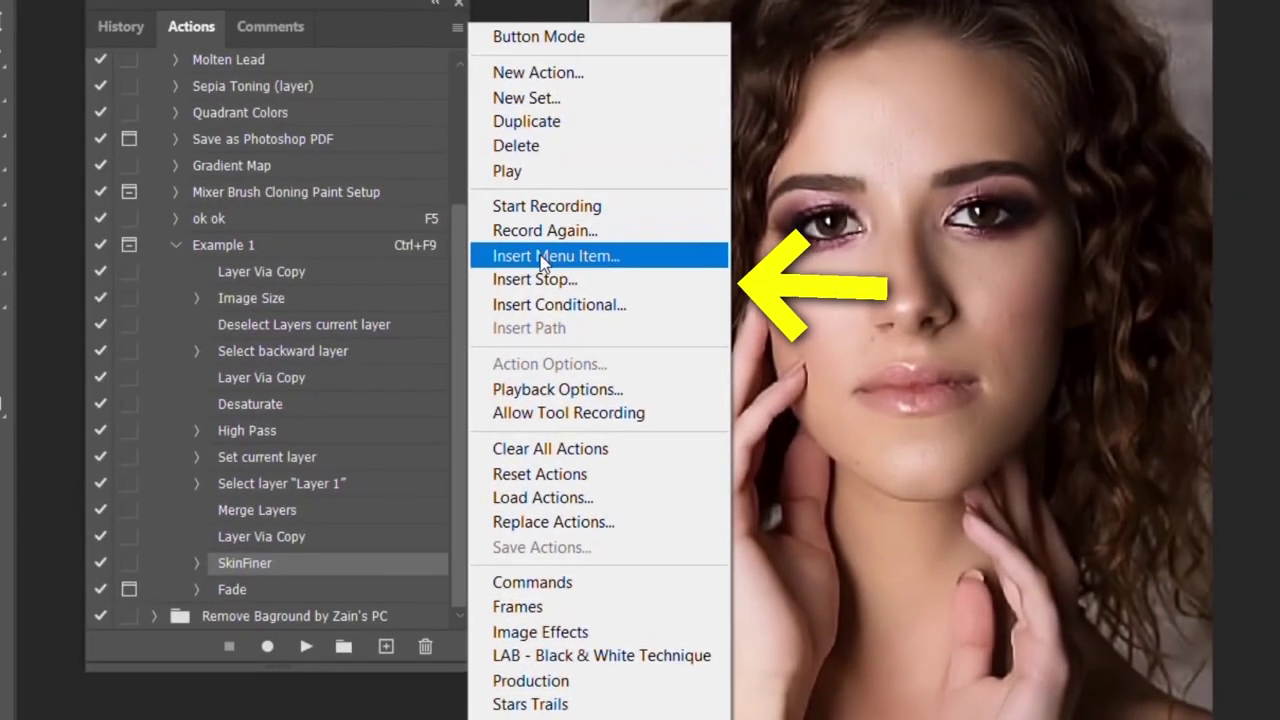
Insert a Stop with the message 'Retouch time', then open the Insert Conditional condition list
click(637, 283)
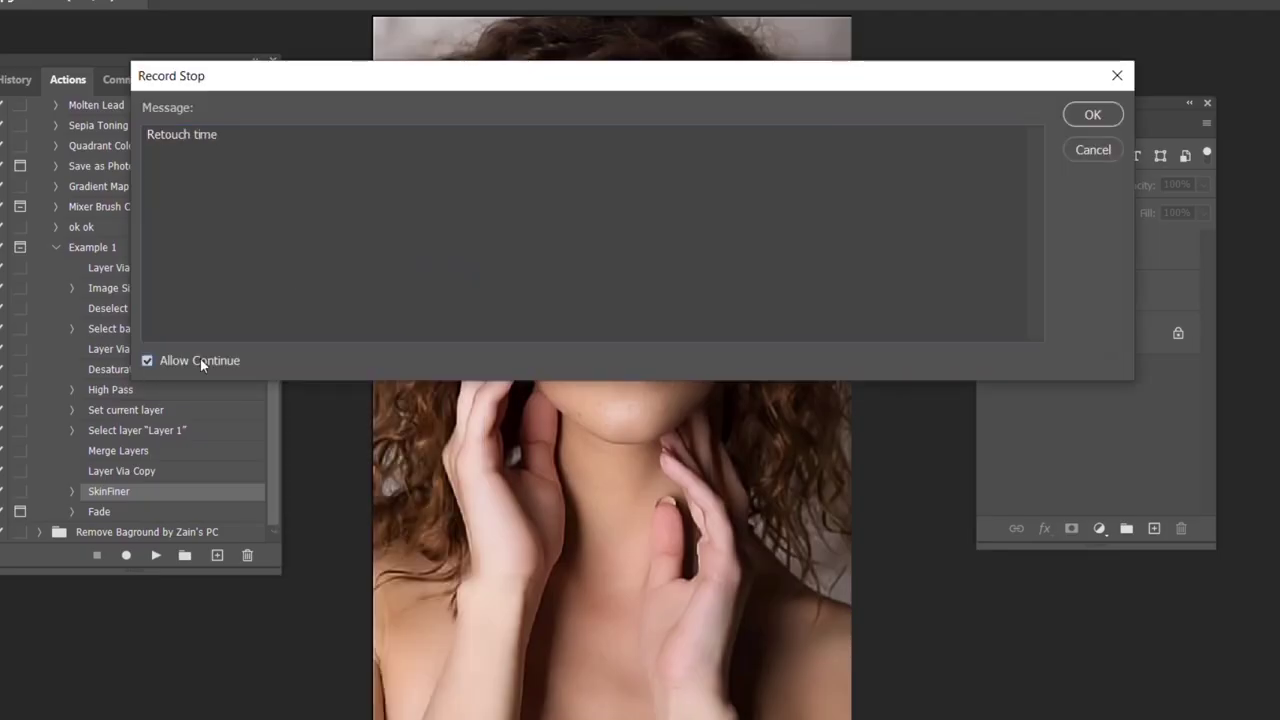
click(1094, 115)
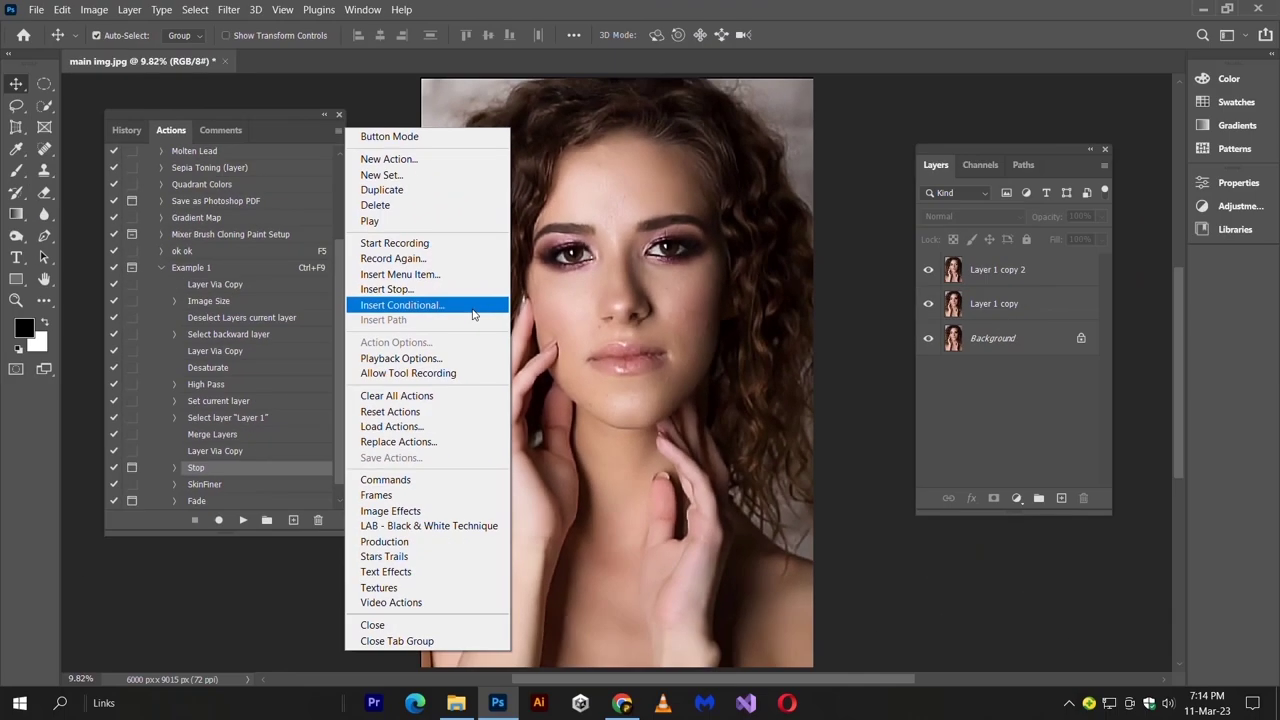
click(460, 308)
click(665, 209)
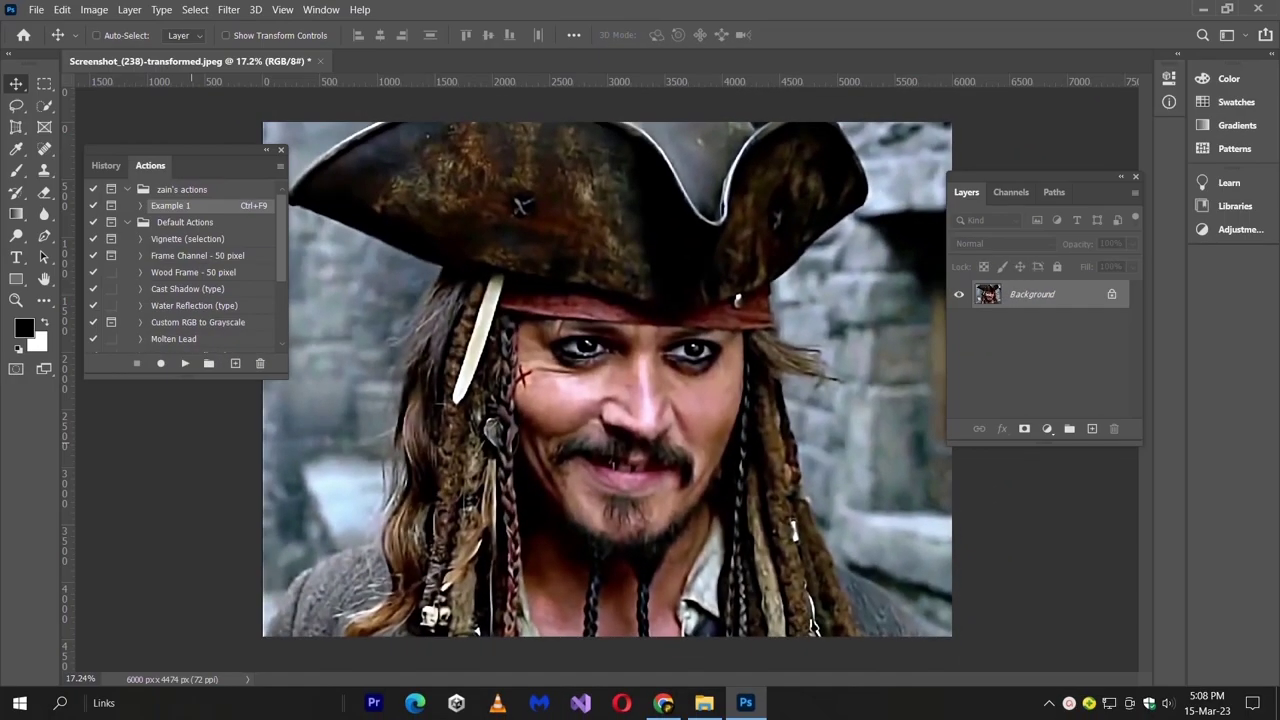
Play Example 1 on the pirate portrait with Ctrl+F9, continuing past the Retouch time stop
key(ctrl+F9)
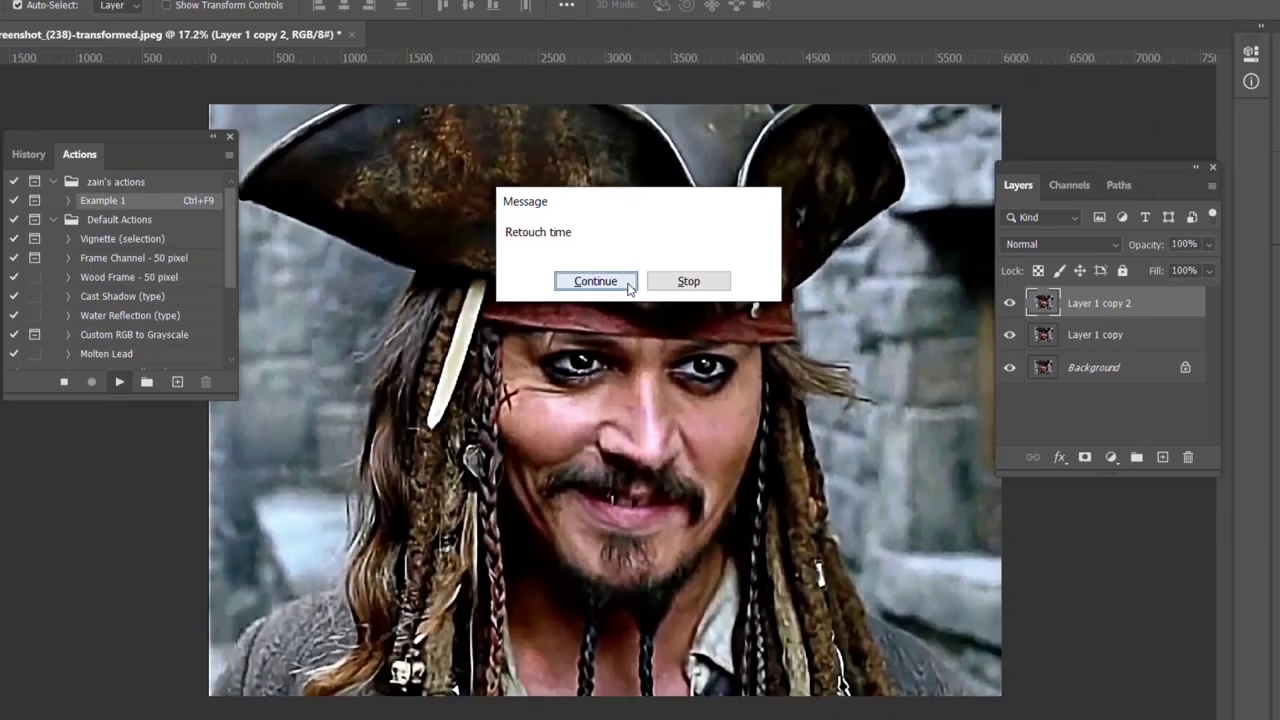
click(571, 318)
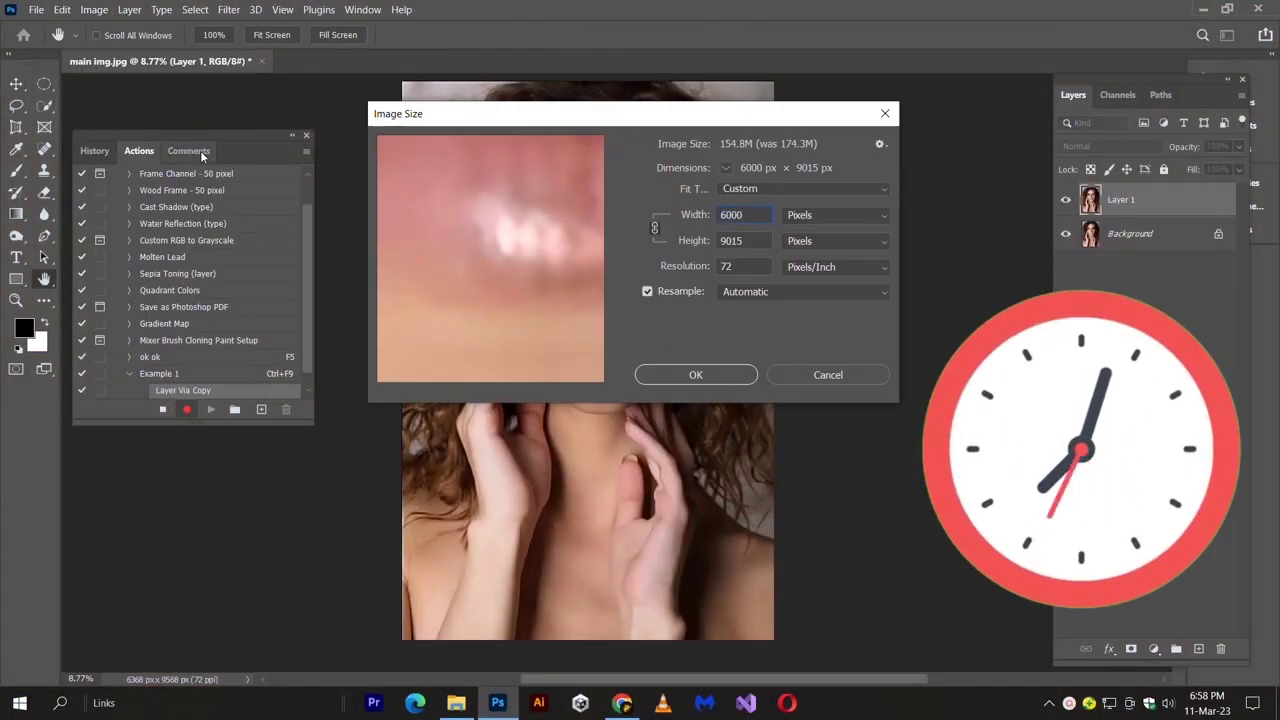
Confirm the Image Size dialog at 6000 × 9015 px, 72 Pixels/Inch
key(Return)
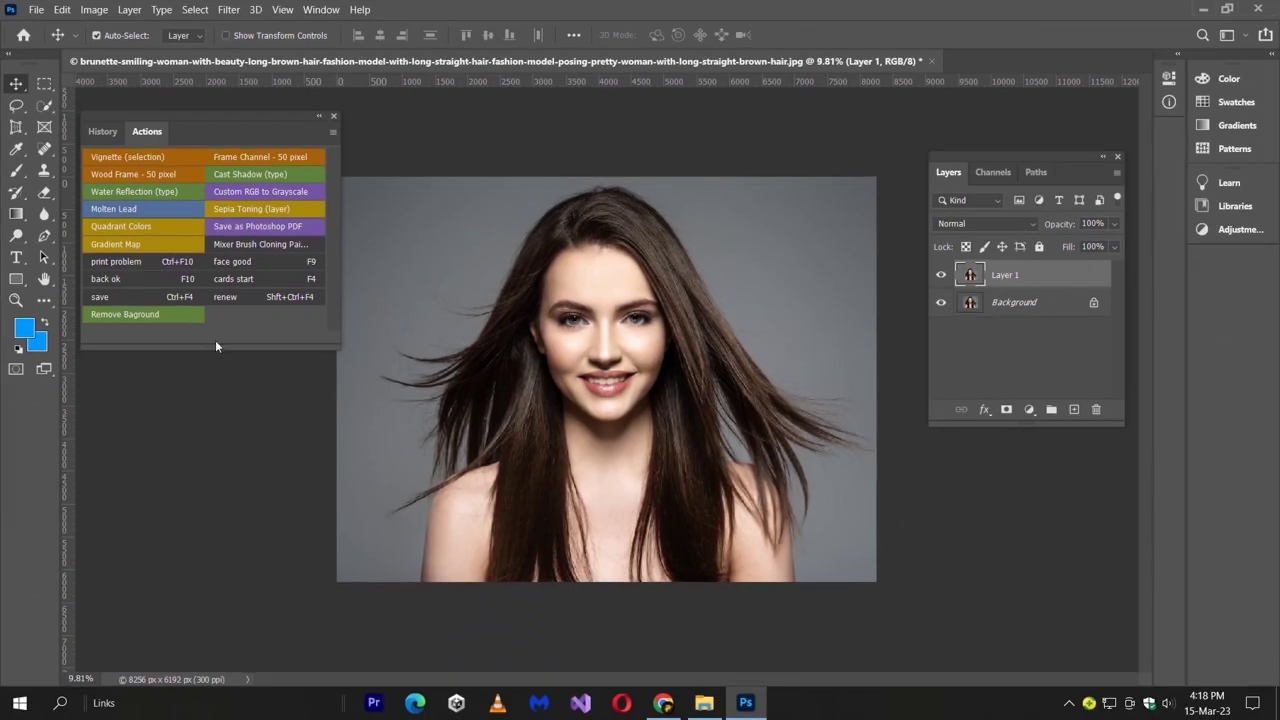